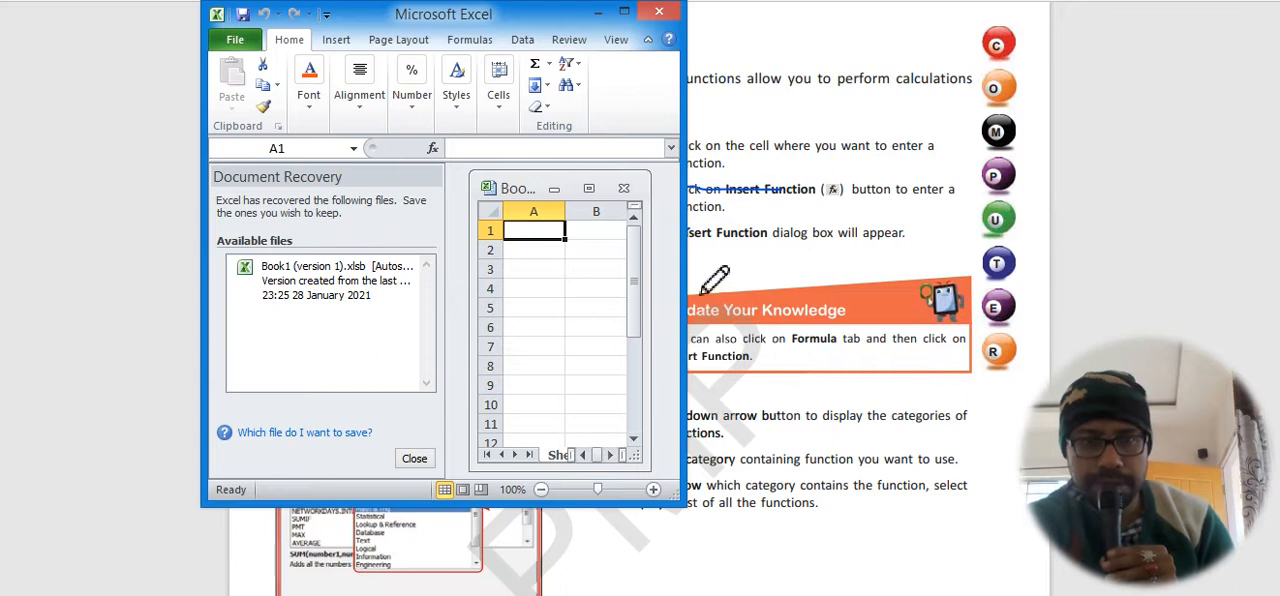
Widen the spreadsheet window and dismiss Document Recovery, removing the recovered files.
drag(684, 274, 1222, 290)
click(414, 460)
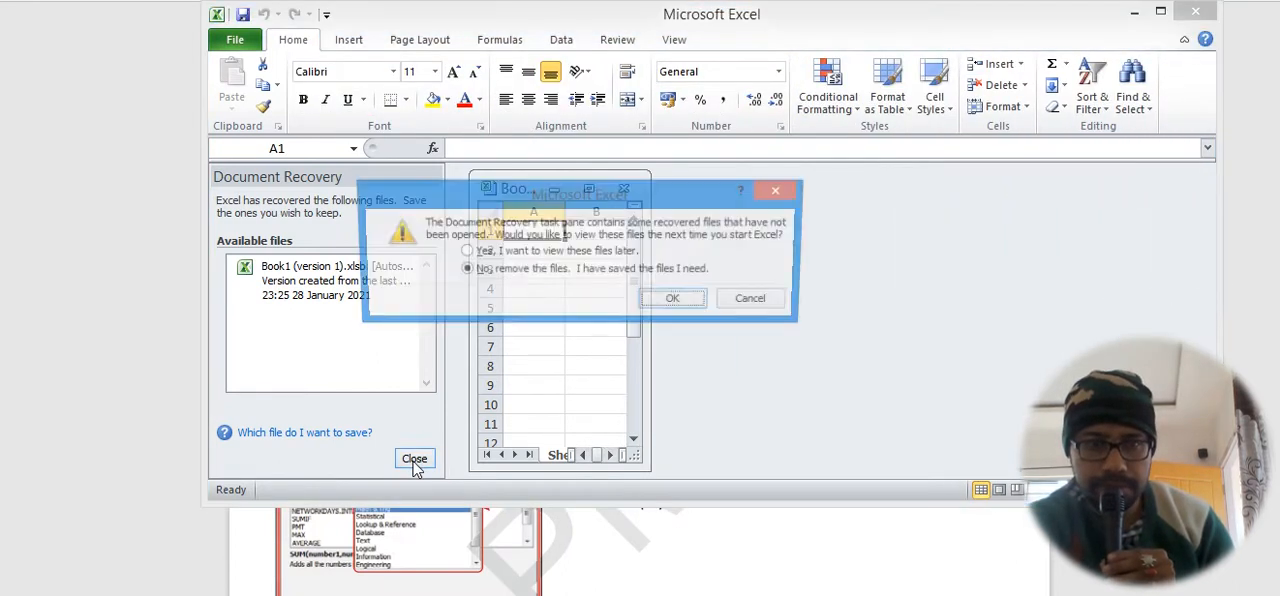
click(675, 317)
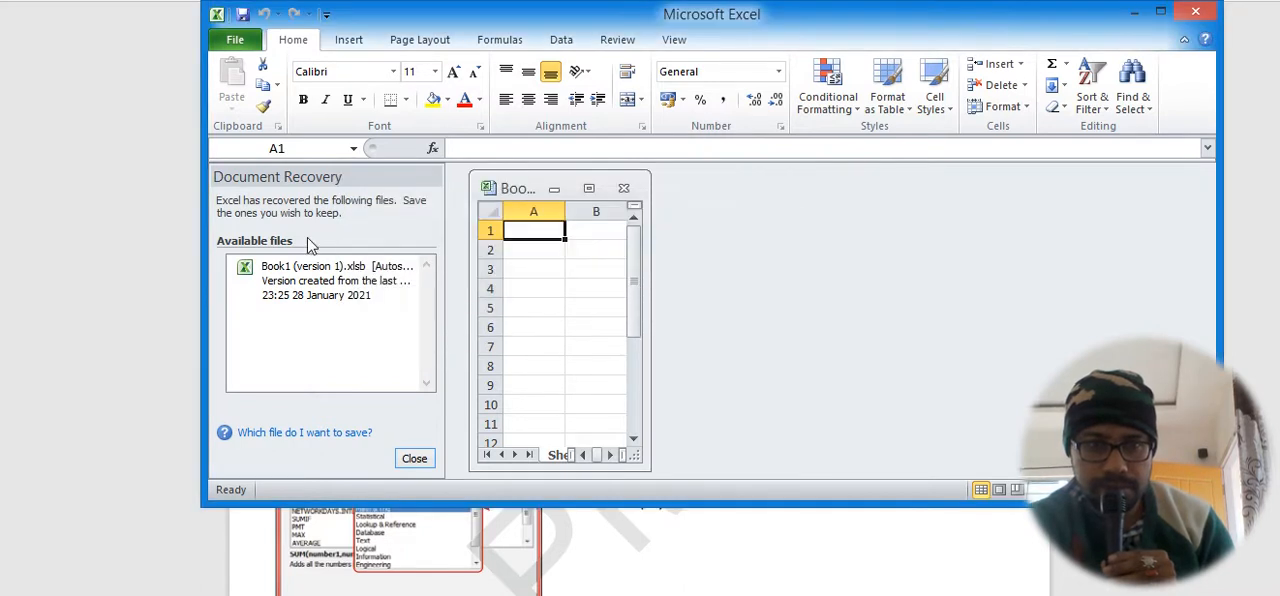
Enlarge the Excel window horizontally and vertically and maximize the Book1 workbook inside it.
drag(206, 217, 86, 240)
click(237, 188)
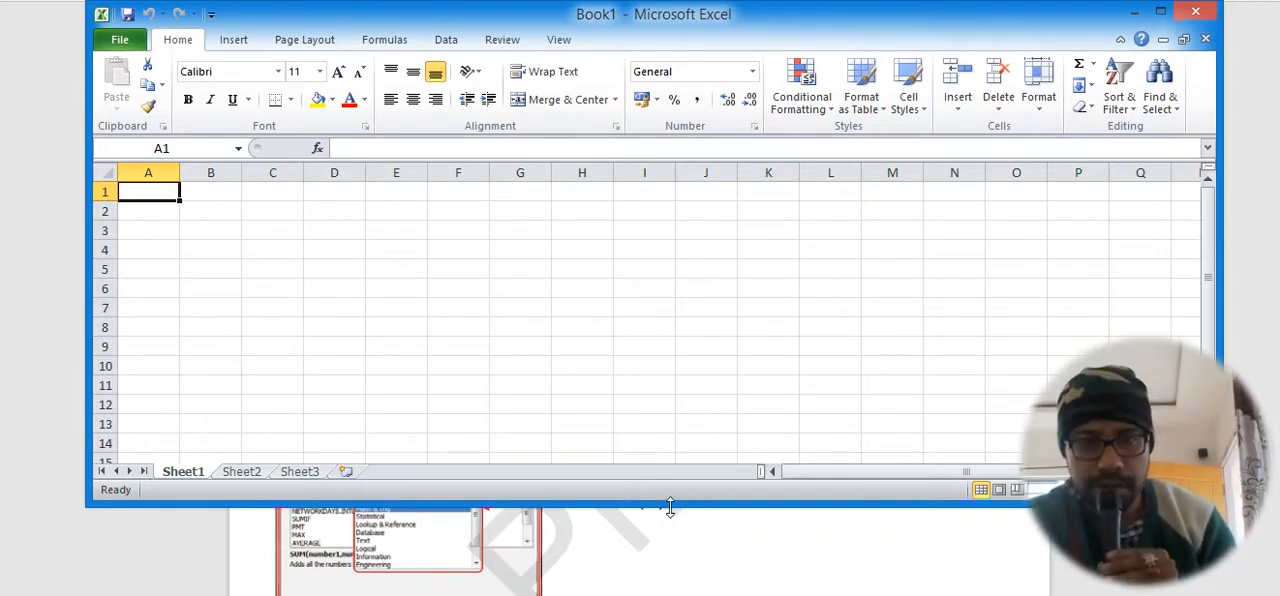
drag(671, 507, 712, 555)
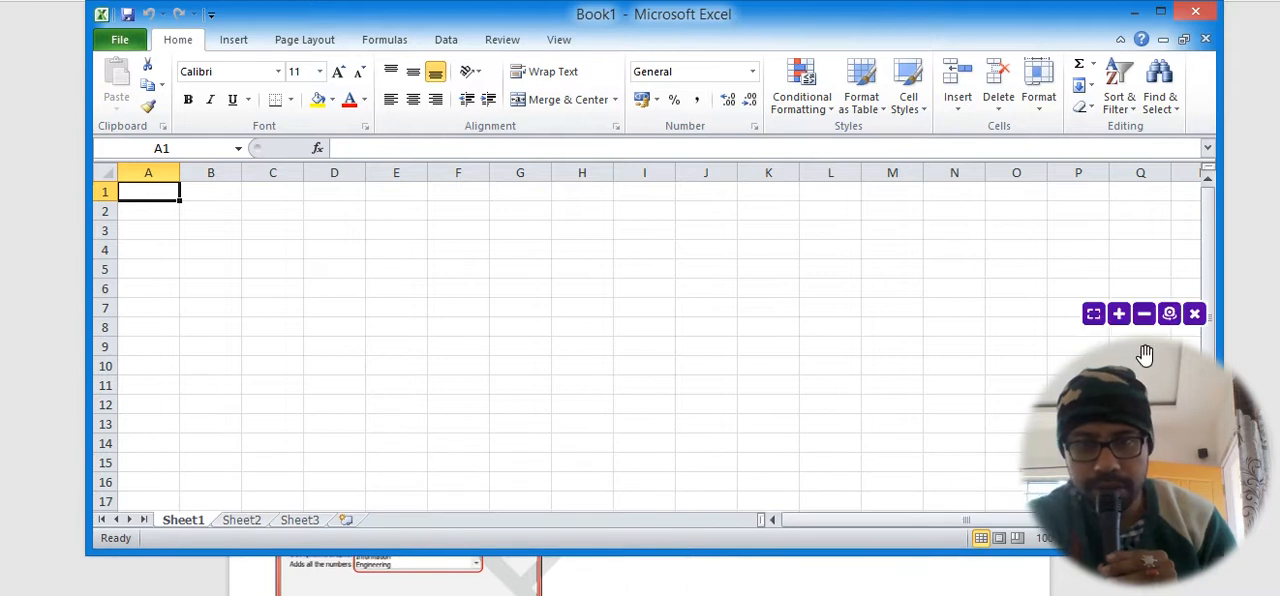
drag(1143, 386, 1264, 2)
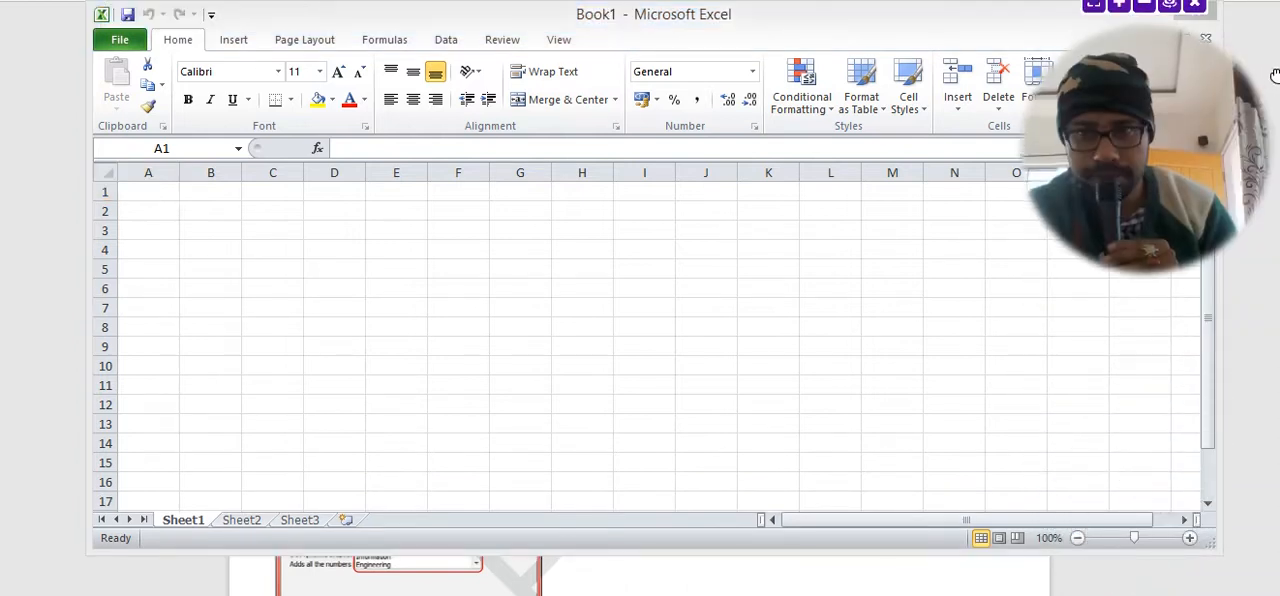
Zoom the worksheet in to 160%.
click(1190, 538)
click(1190, 538)
click(1190, 538)
click(1190, 538)
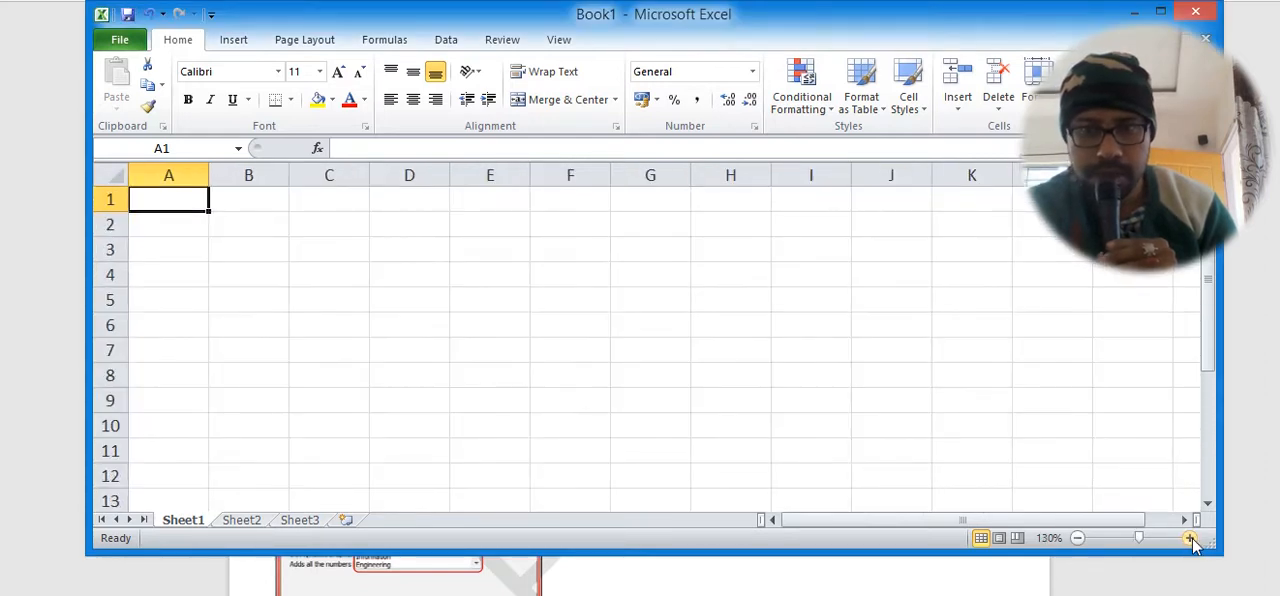
click(1190, 538)
click(1190, 538)
click(1190, 538)
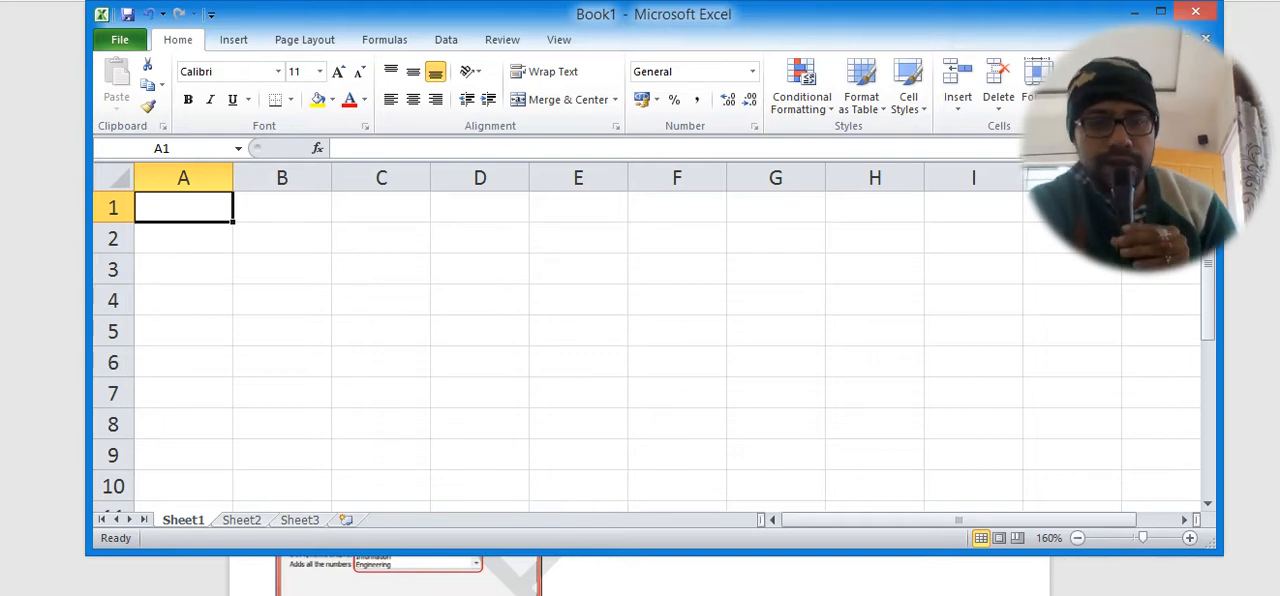
Switch to the textbook document to review its Common Functions table and return to the Book1 workbook in Excel.
click(735, 572)
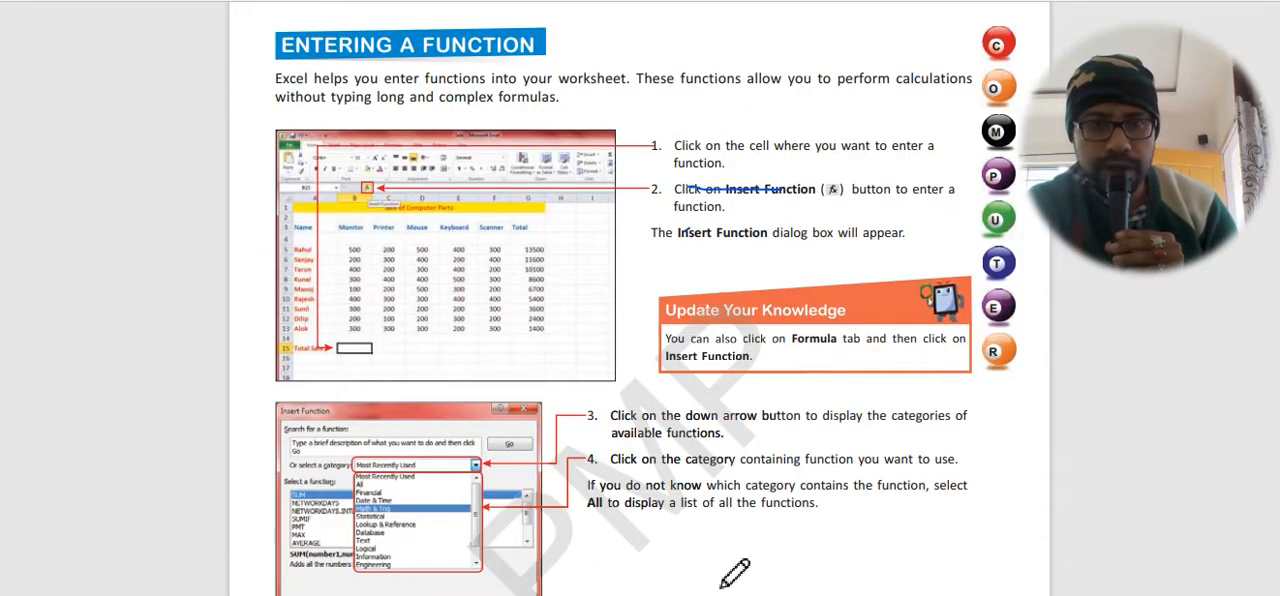
scroll(735, 515, up, 10)
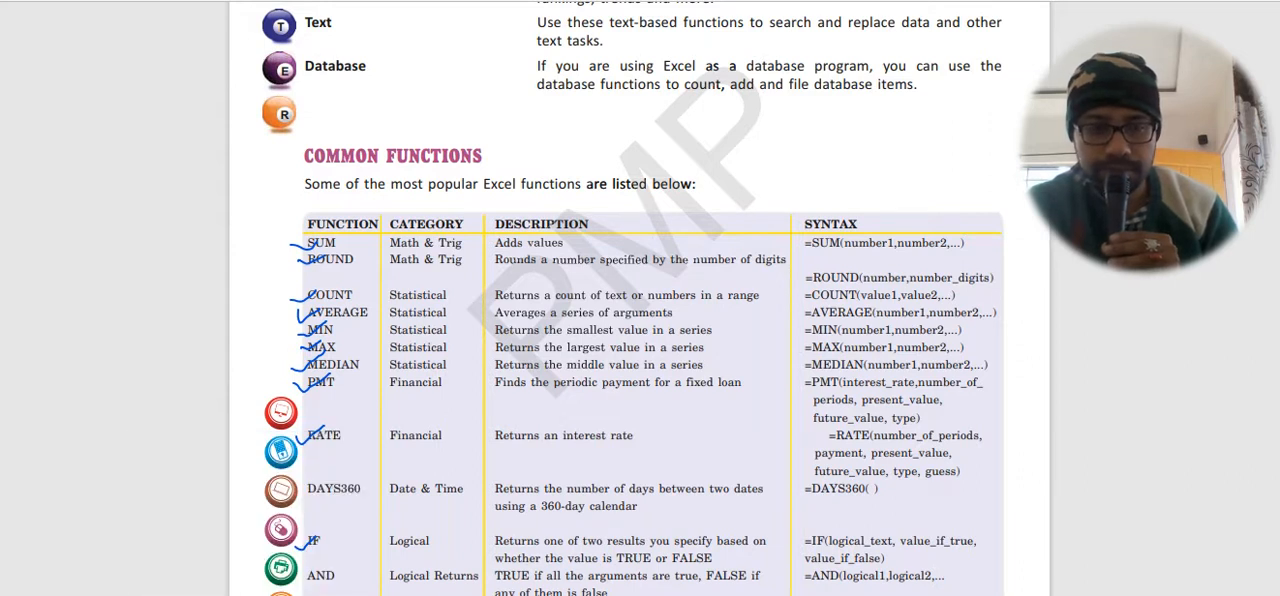
mouse_move(485, 594)
click(556, 500)
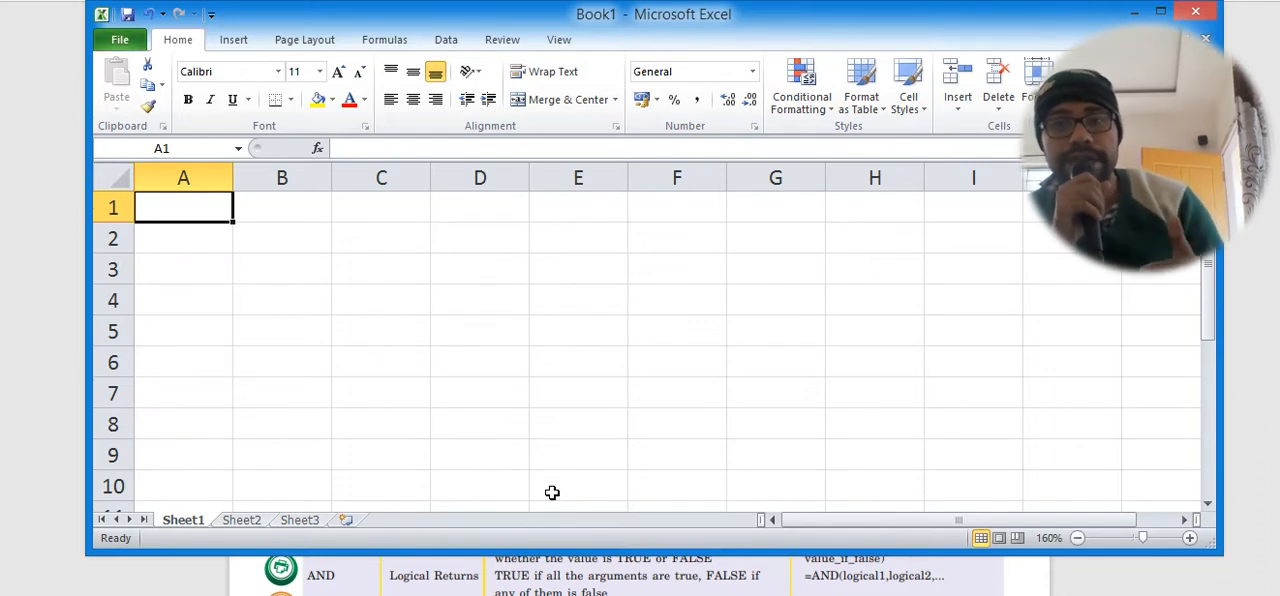
Enter the numbers 12, 13, 15, 16, 17 and 18 in cells A1 to A6.
text(12)
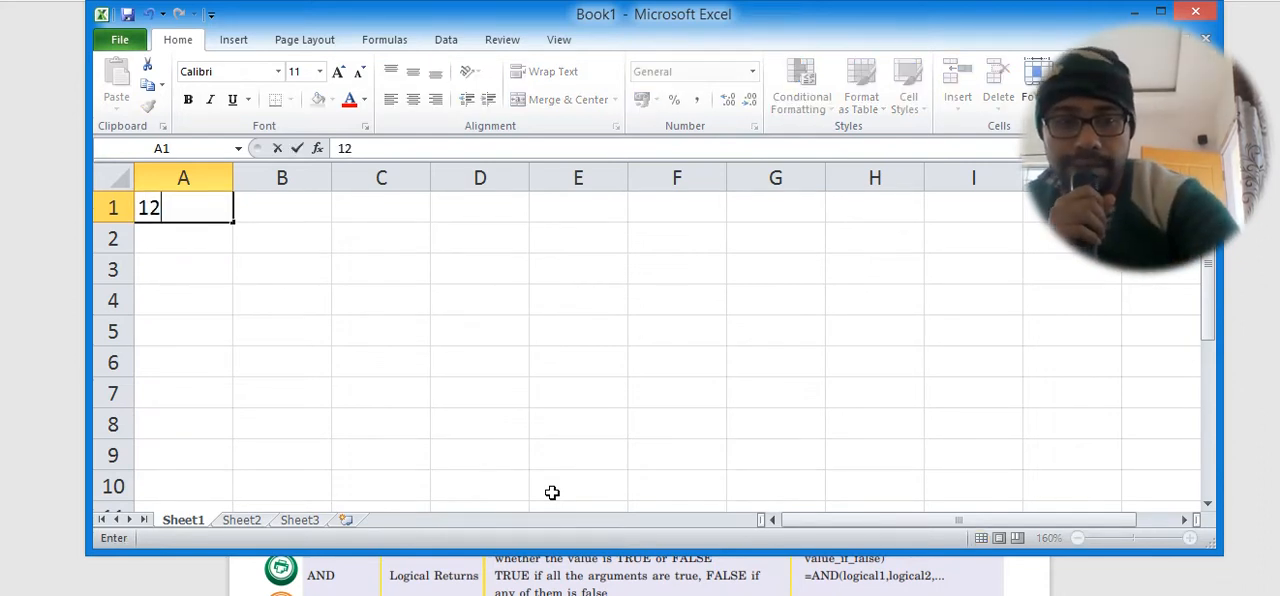
key(Return)
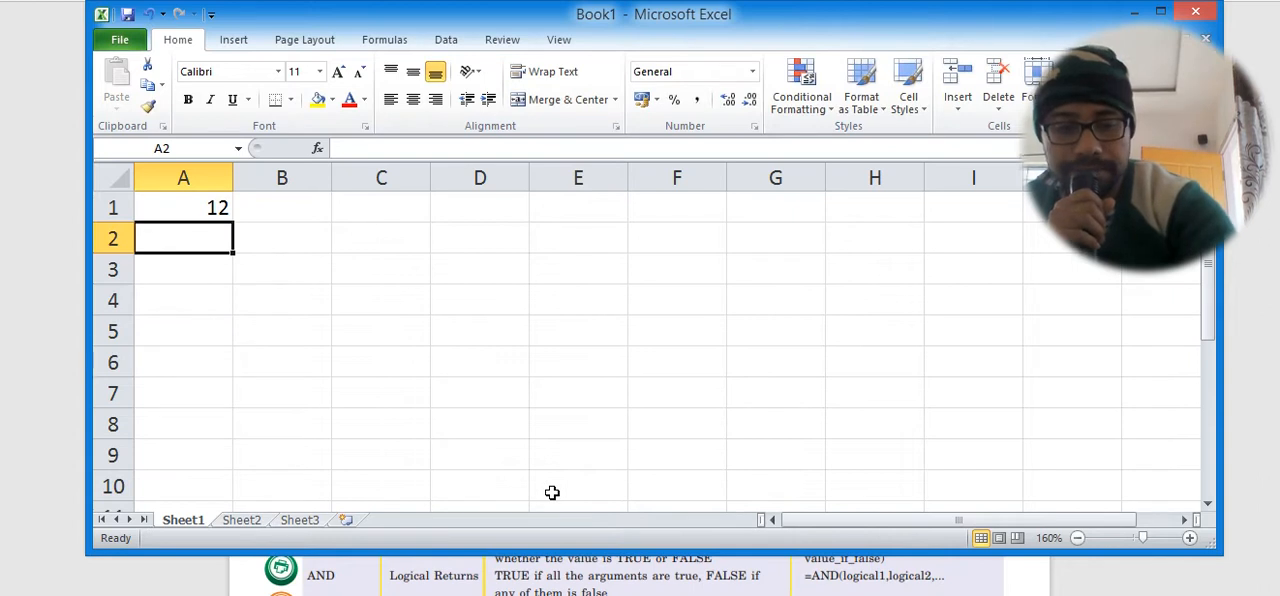
text(13)
key(Return)
text(15)
key(Return)
text(16)
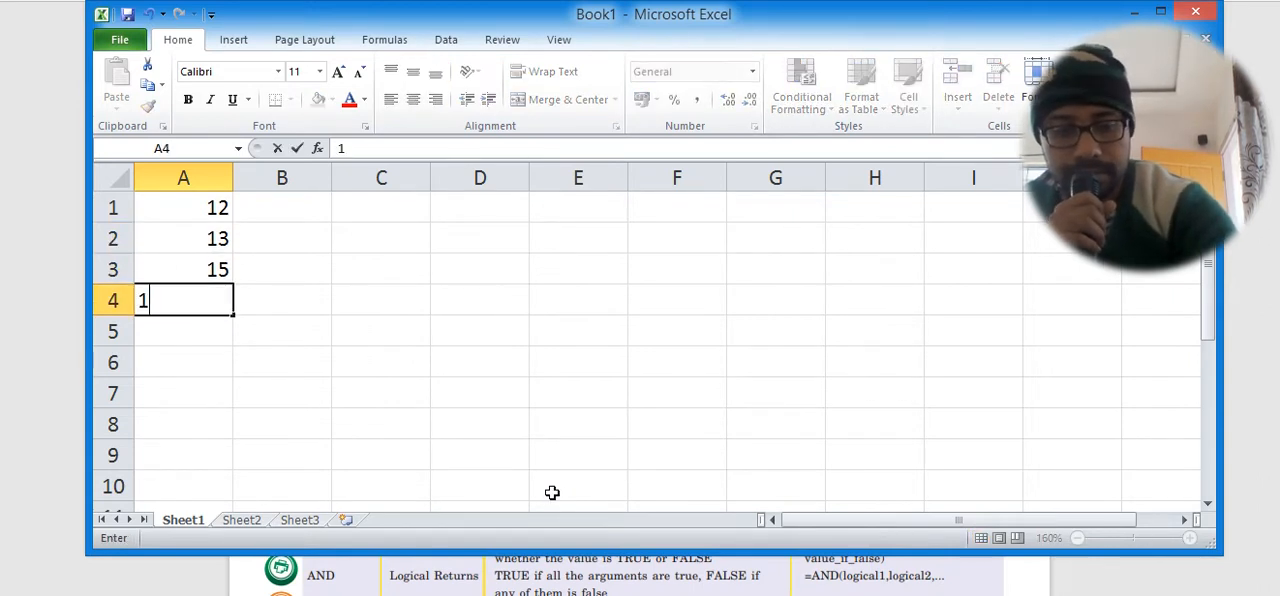
key(Return)
text(17)
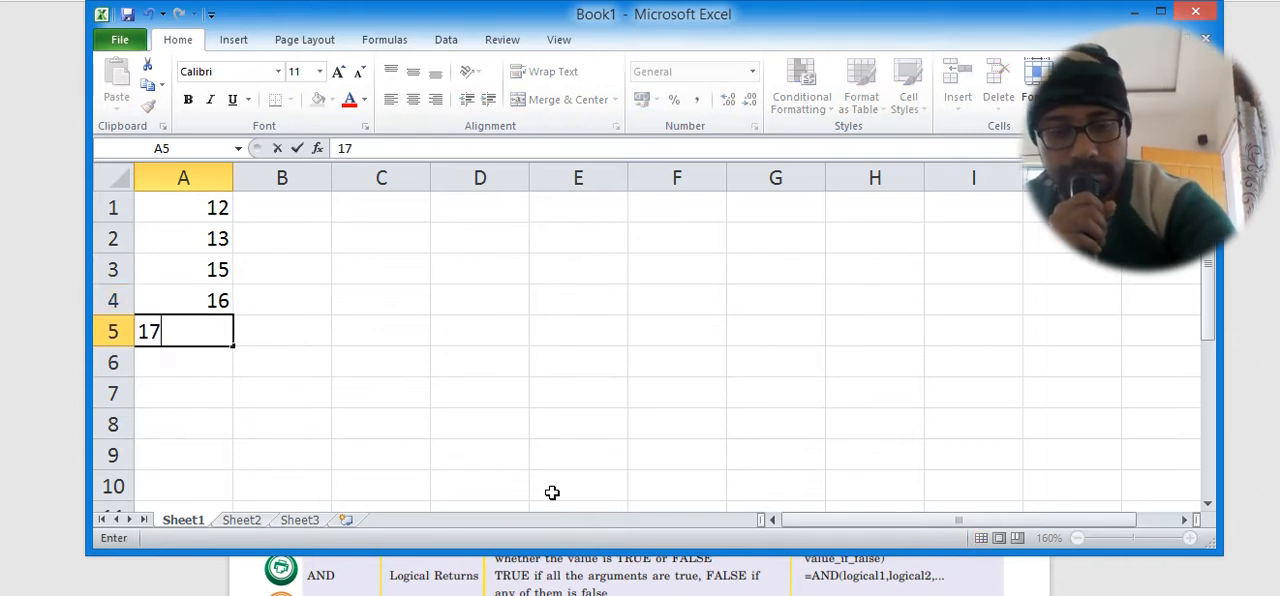
key(Return)
text(18)
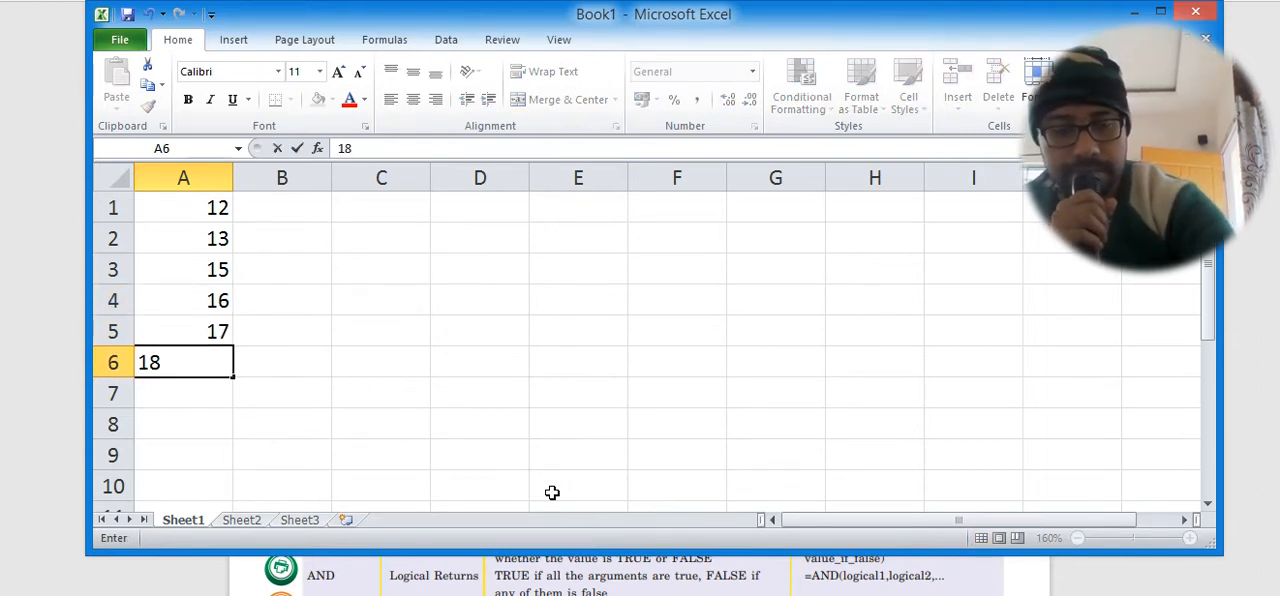
key(Return)
key(Return)
text(m)
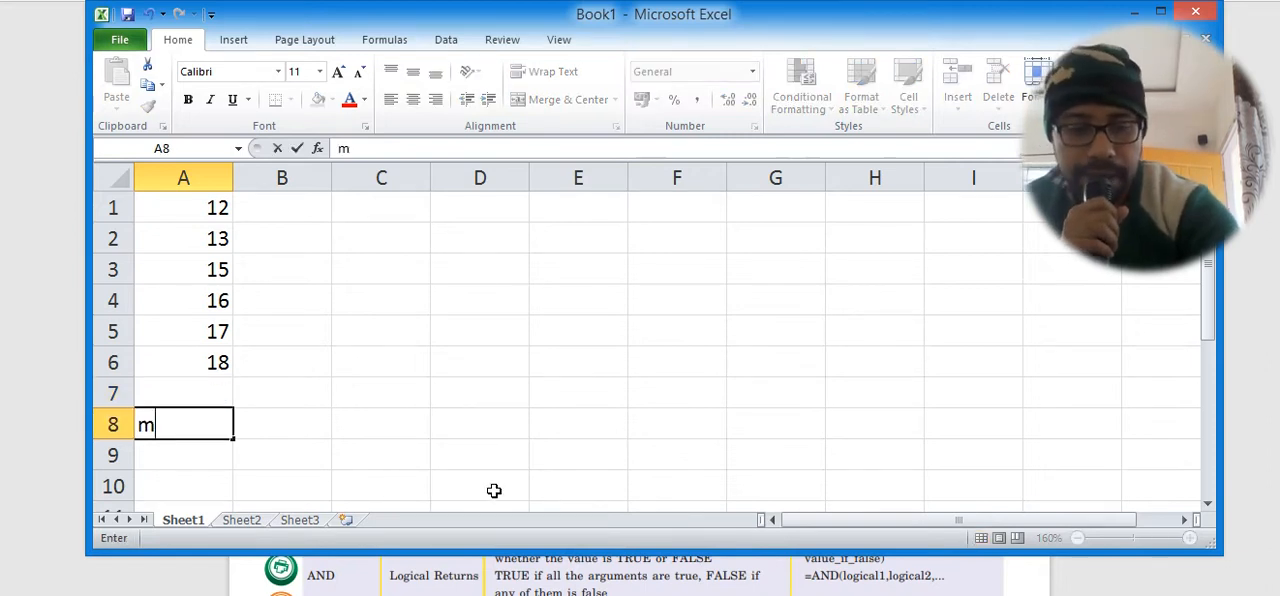
text(edian)
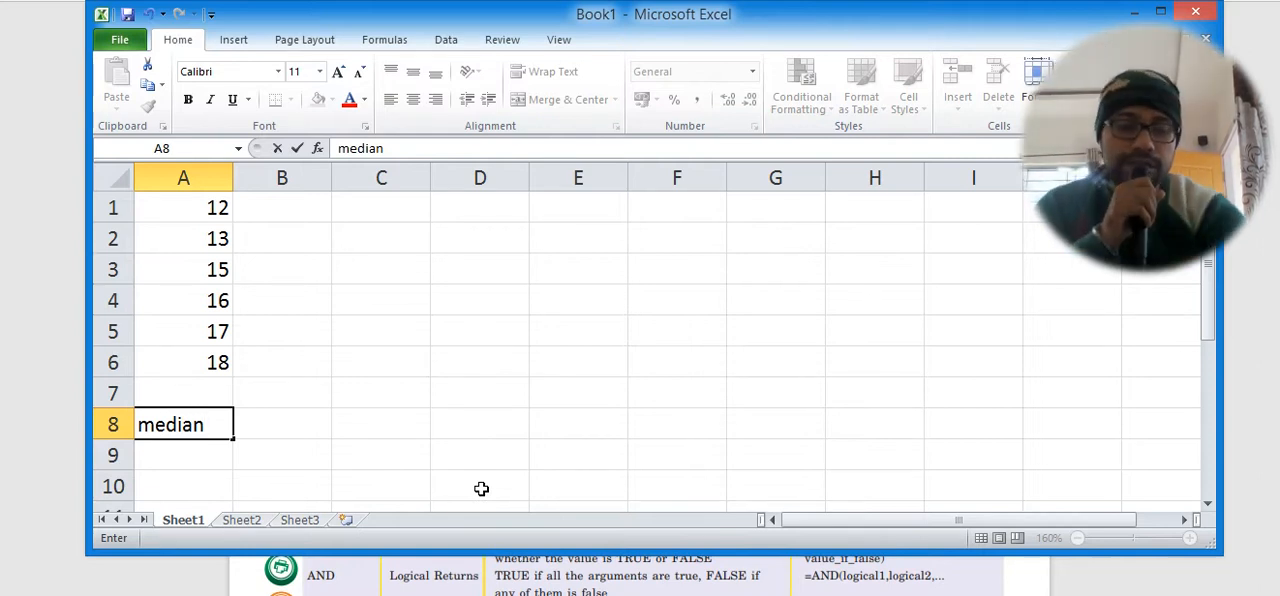
key(BackSpace)
key(BackSpace)
key(BackSpace)
key(BackSpace)
key(BackSpace)
key(BackSpace)
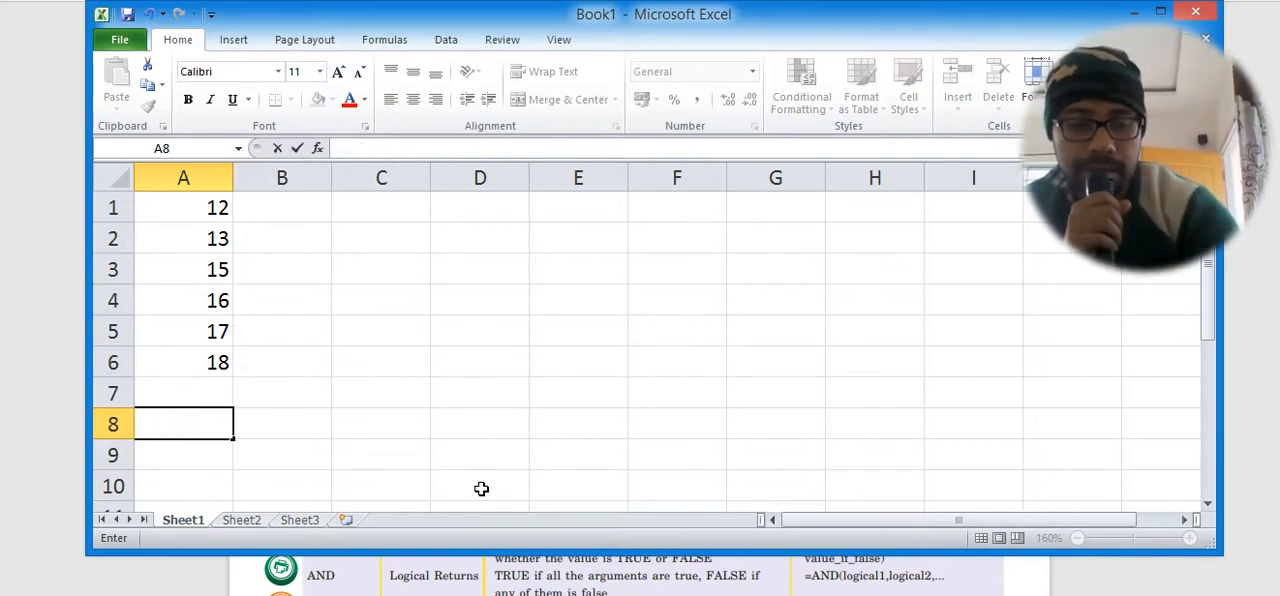
Enter the label MEDIAN VALUE in cell A8 and widen column A to fit the text.
text(MEDI)
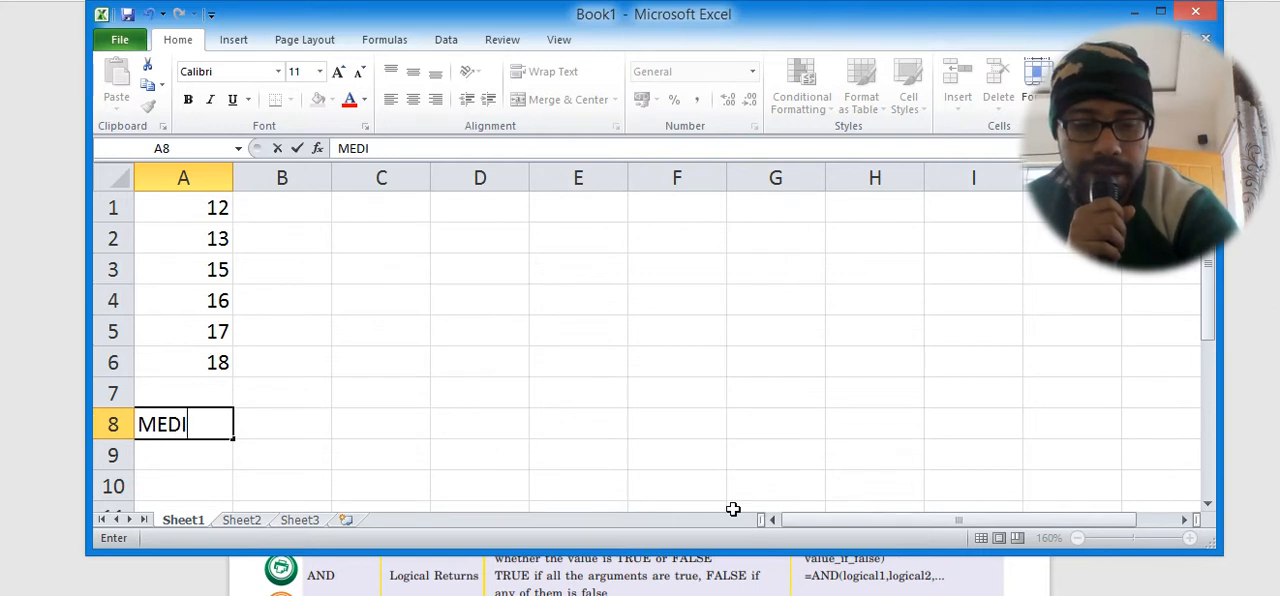
text(AN VALUE)
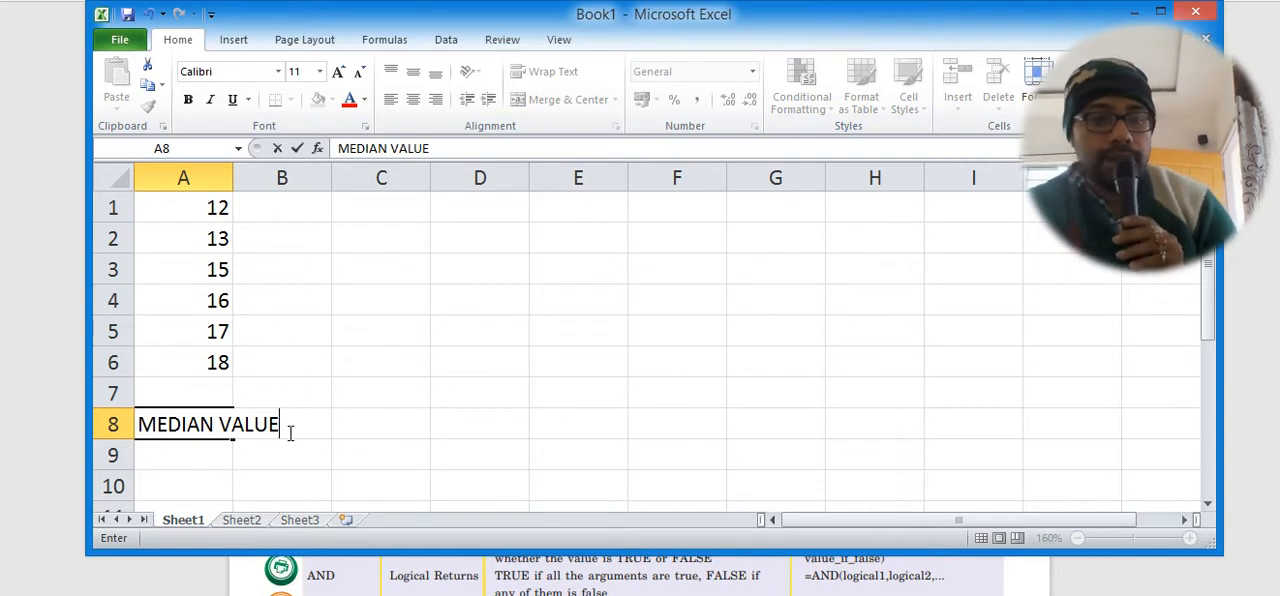
click(284, 385)
click(224, 424)
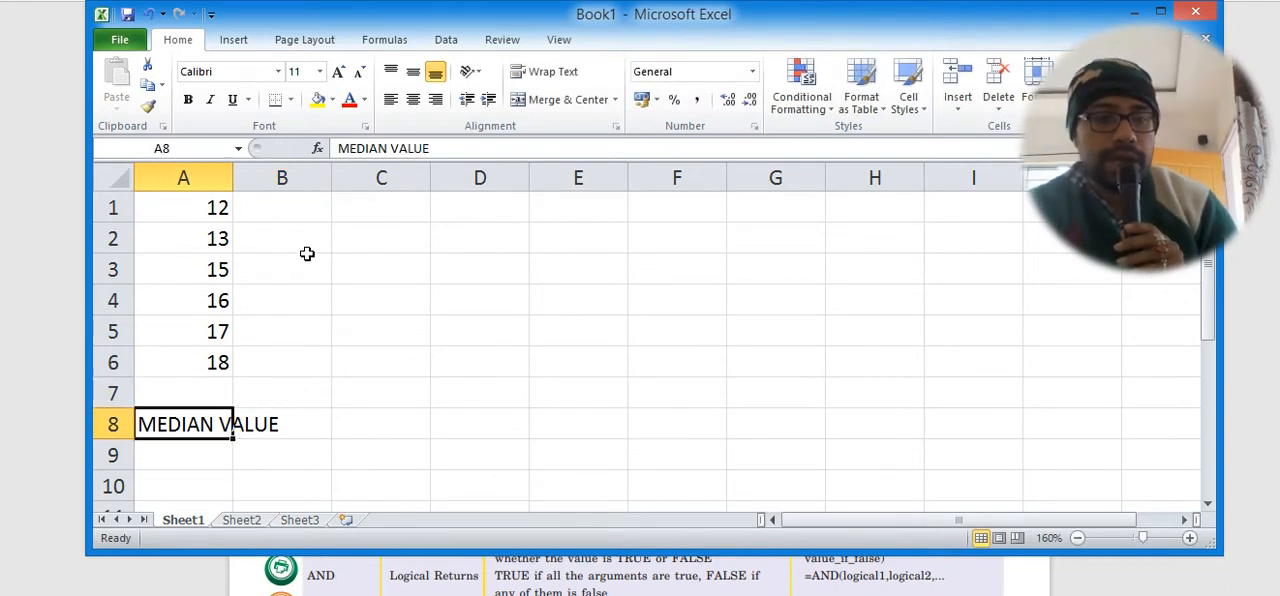
drag(240, 171, 299, 176)
click(239, 455)
Apply a Thick Box Border to the label in cell A8 and to the number range A1:A6.
click(224, 422)
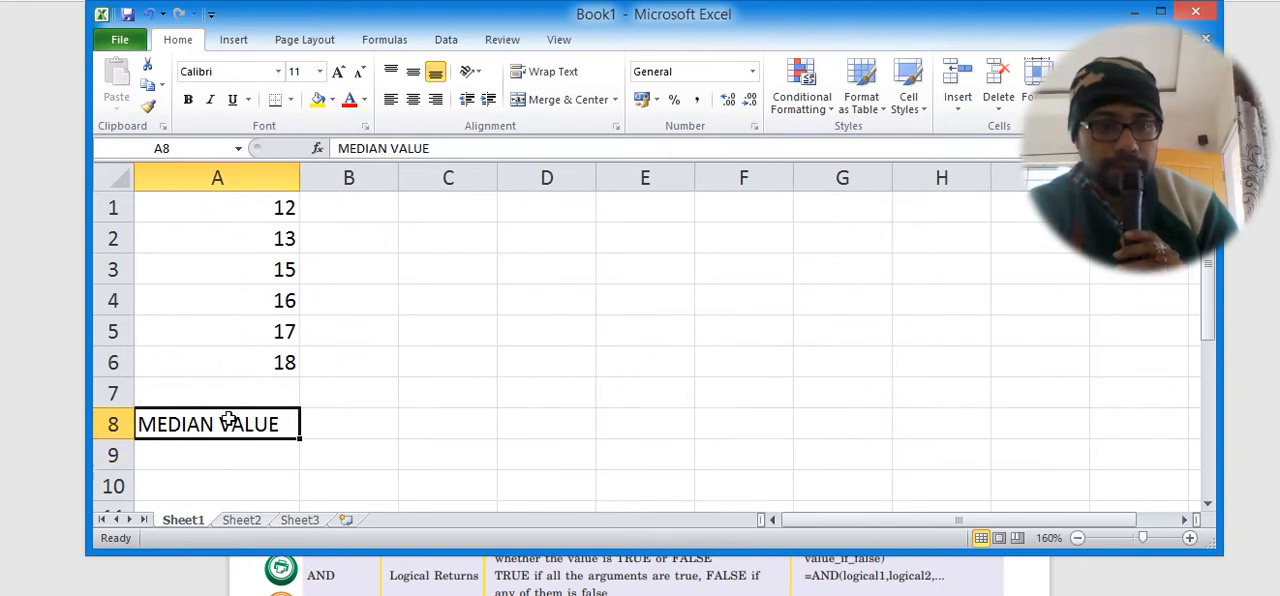
click(290, 99)
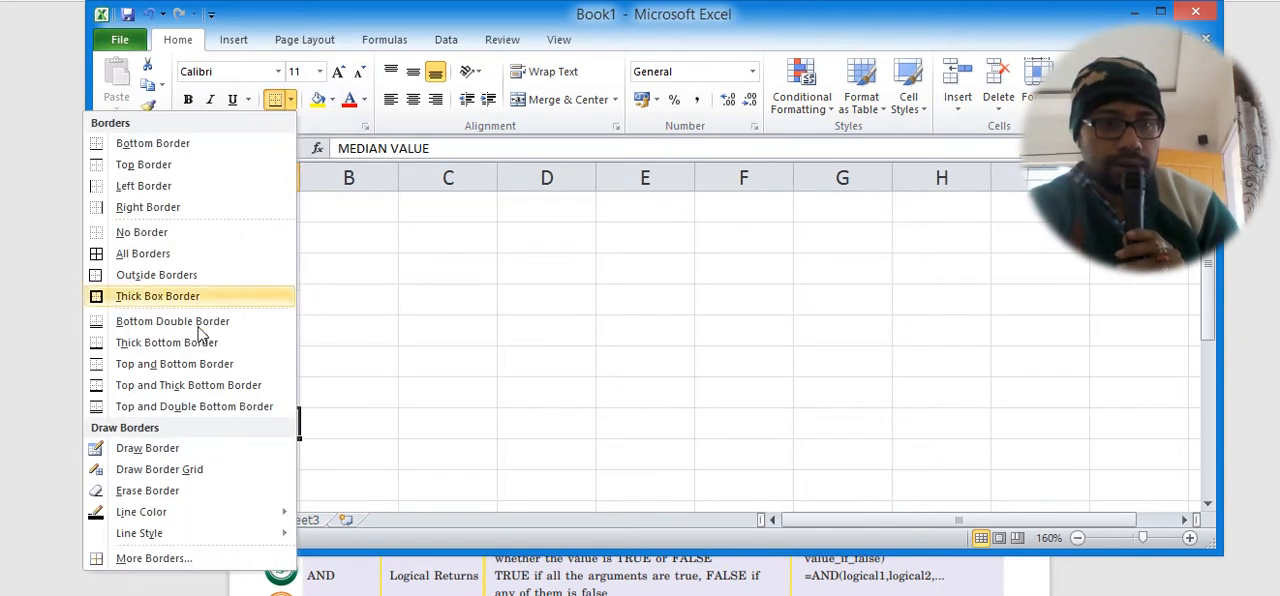
click(160, 296)
click(432, 302)
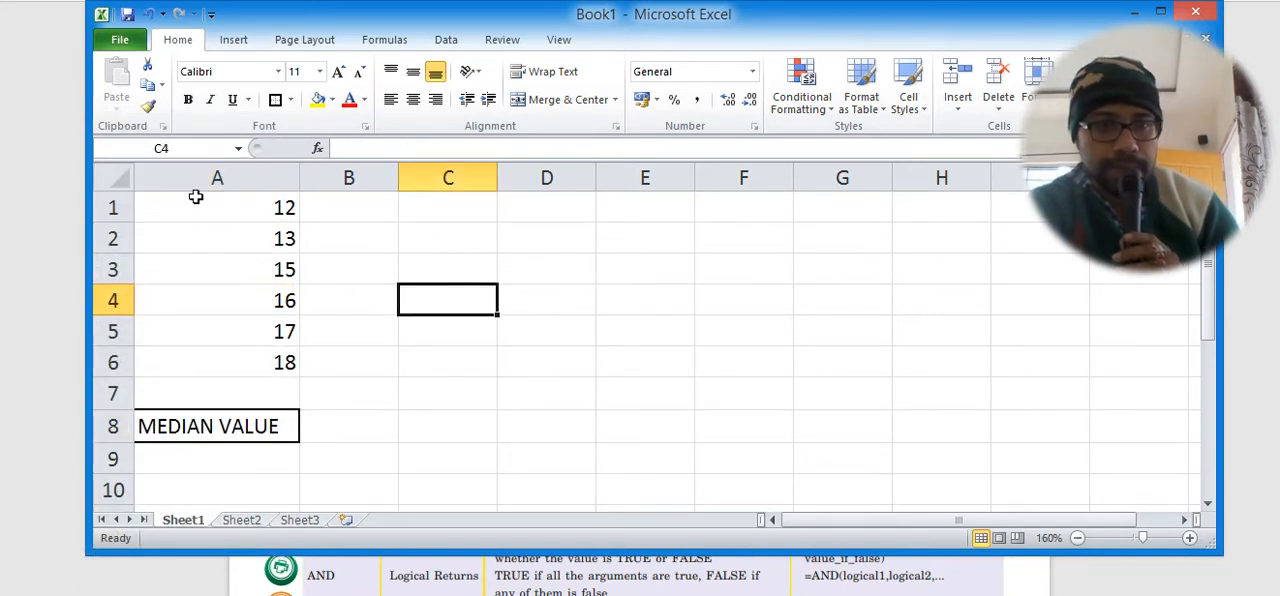
drag(209, 200, 251, 368)
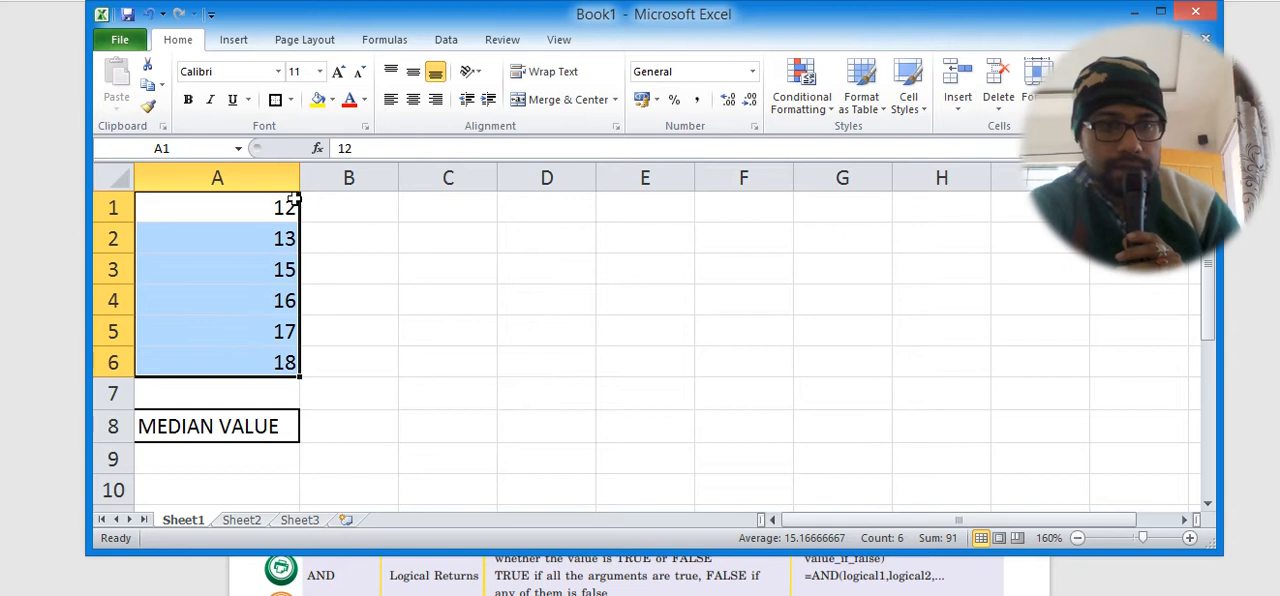
click(273, 100)
click(396, 299)
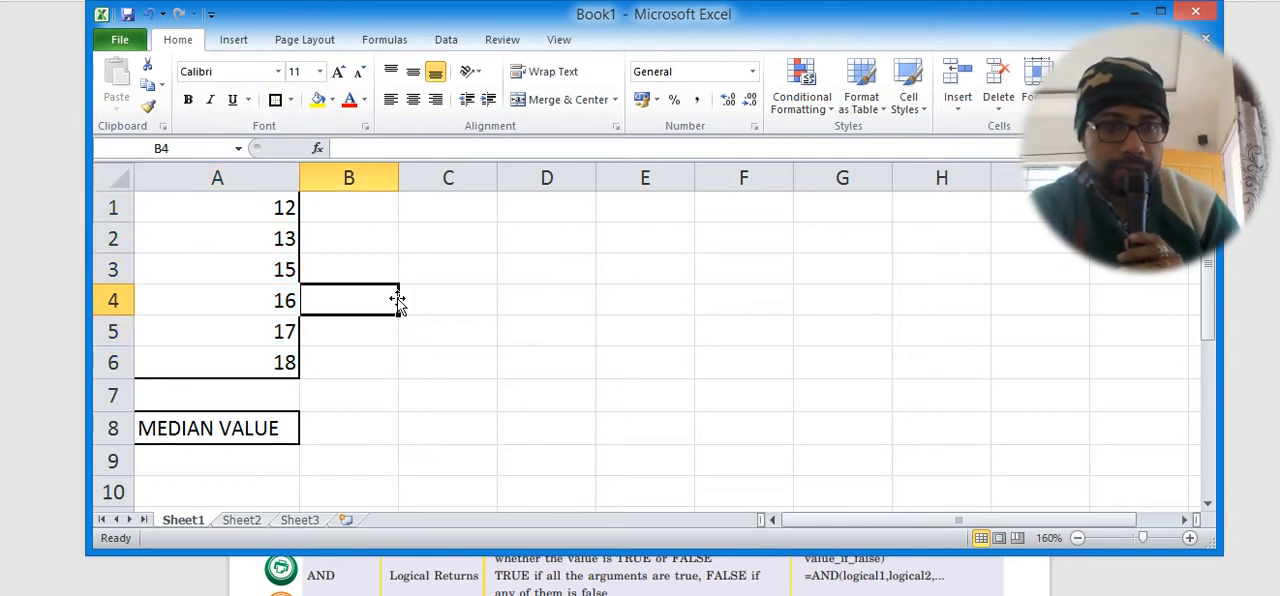
Apply a Top and Bottom Border to the number range A1:A6.
drag(226, 203, 251, 375)
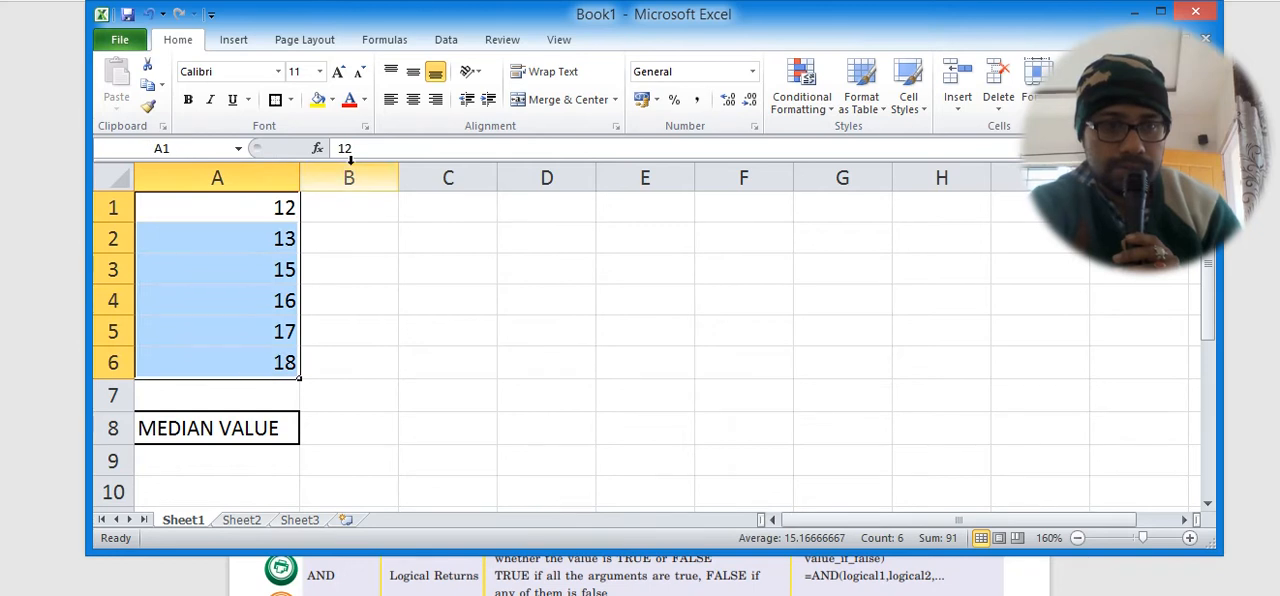
click(290, 100)
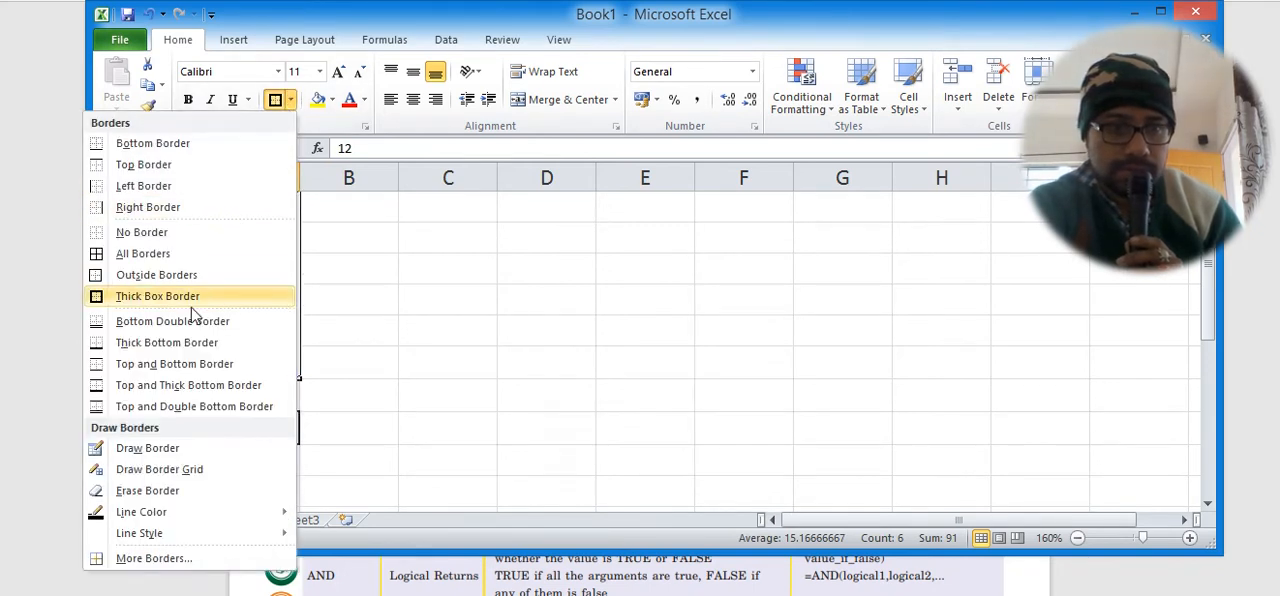
click(158, 363)
click(425, 361)
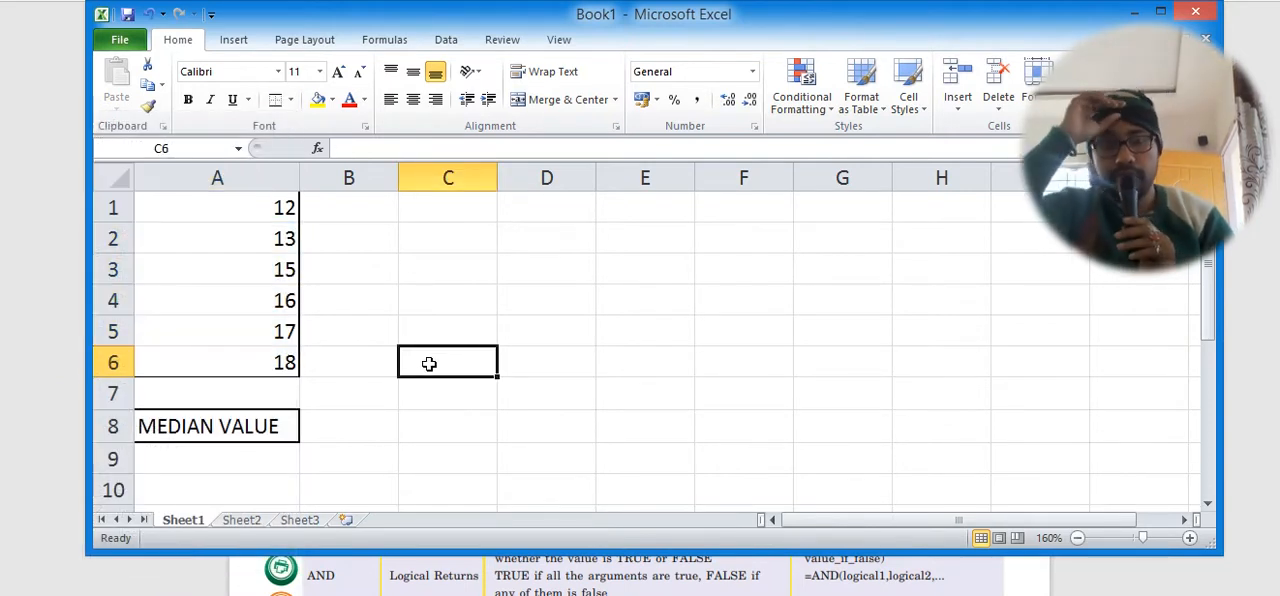
Fill the MEDIAN VALUE label cell A8 with yellow.
click(336, 429)
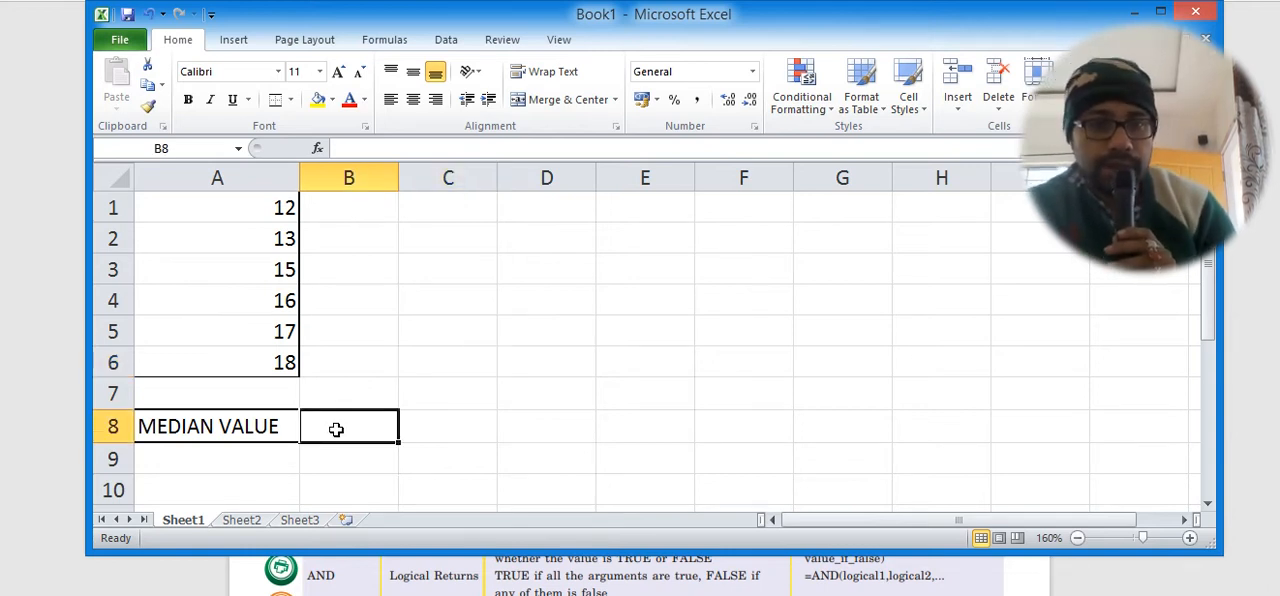
click(253, 424)
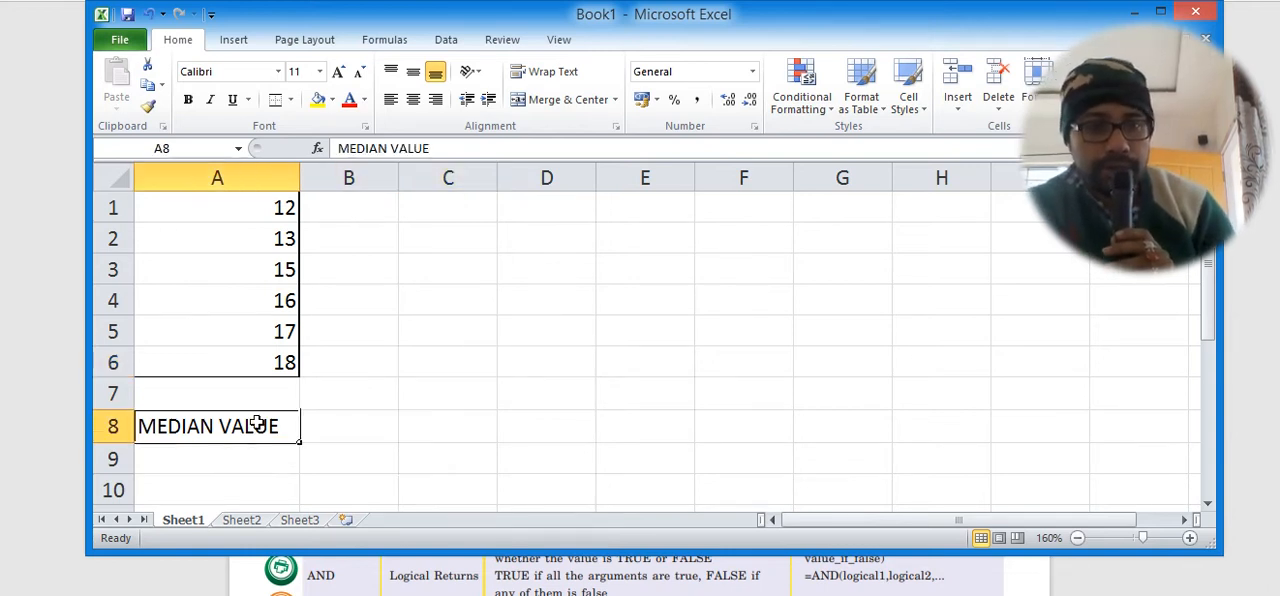
click(319, 100)
click(362, 392)
Calculate the median of the numbers beside the MEDIAN VALUE label by entering =MEDIAN(A1:A6) in cell B8.
click(360, 421)
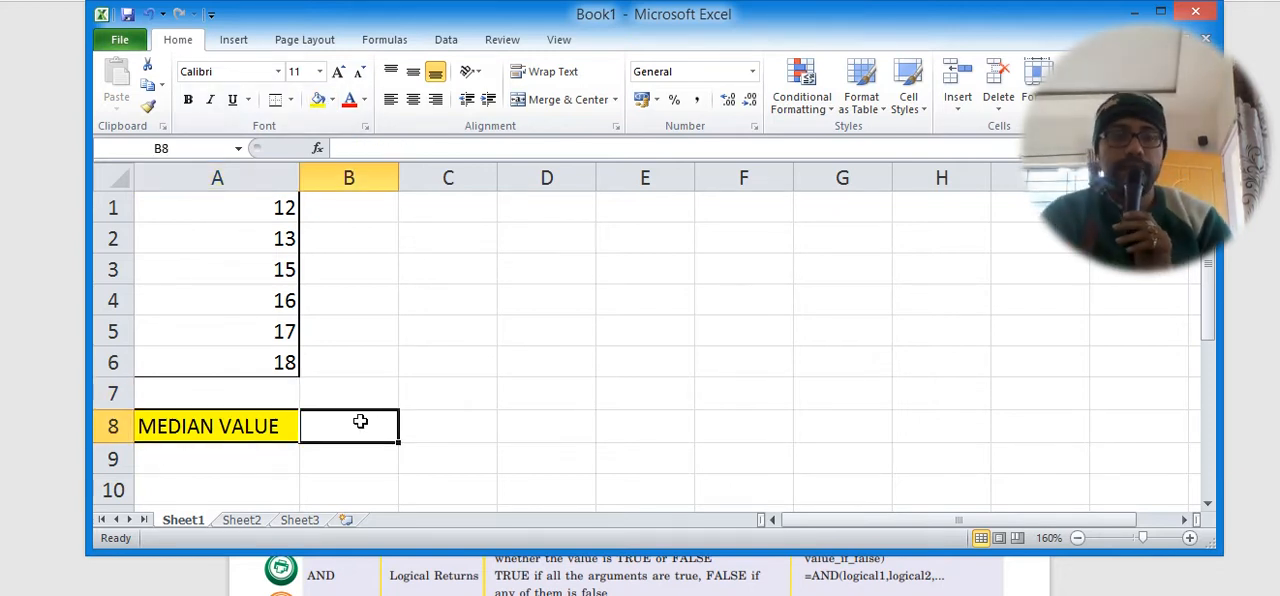
text(=)
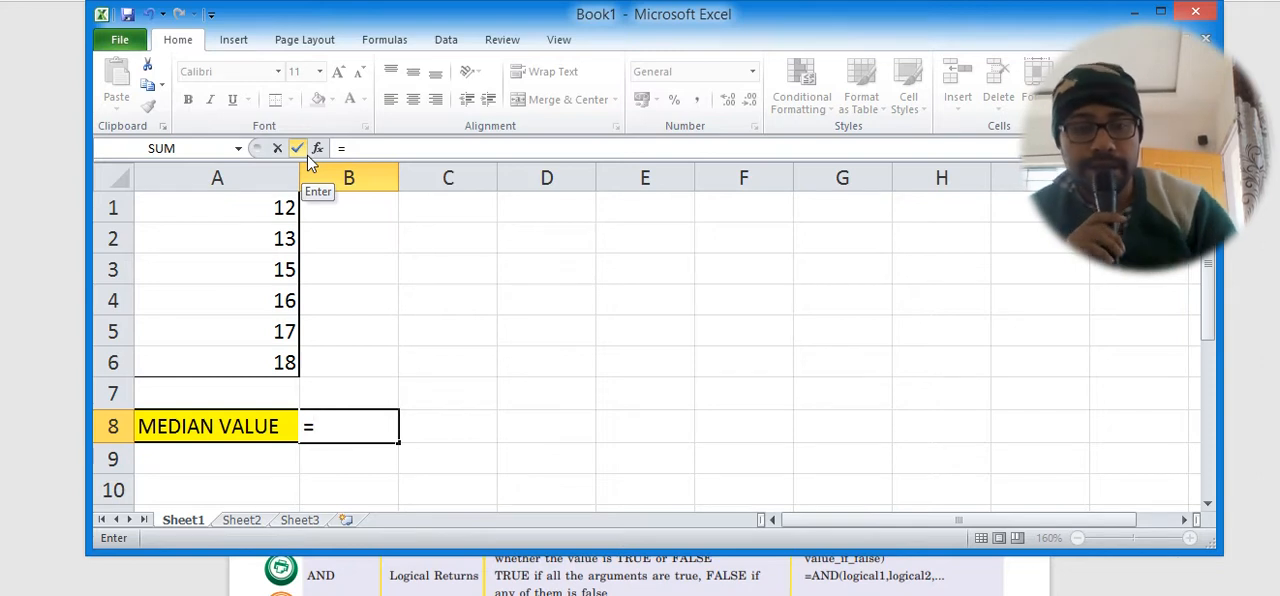
text(ME)
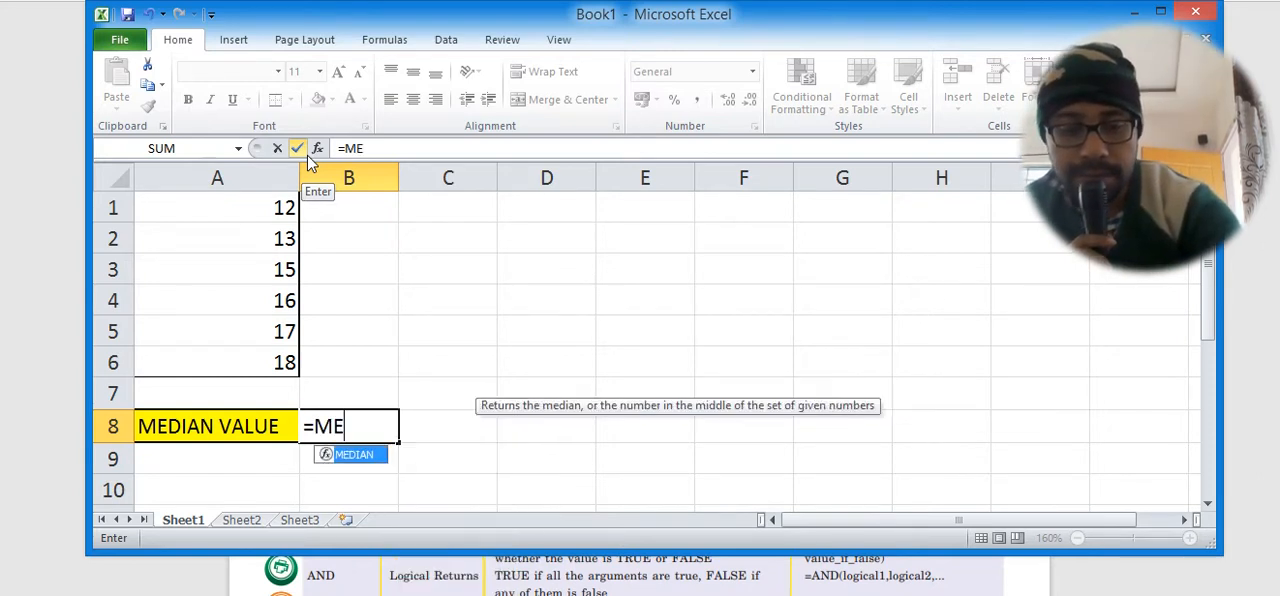
text(DIAN)
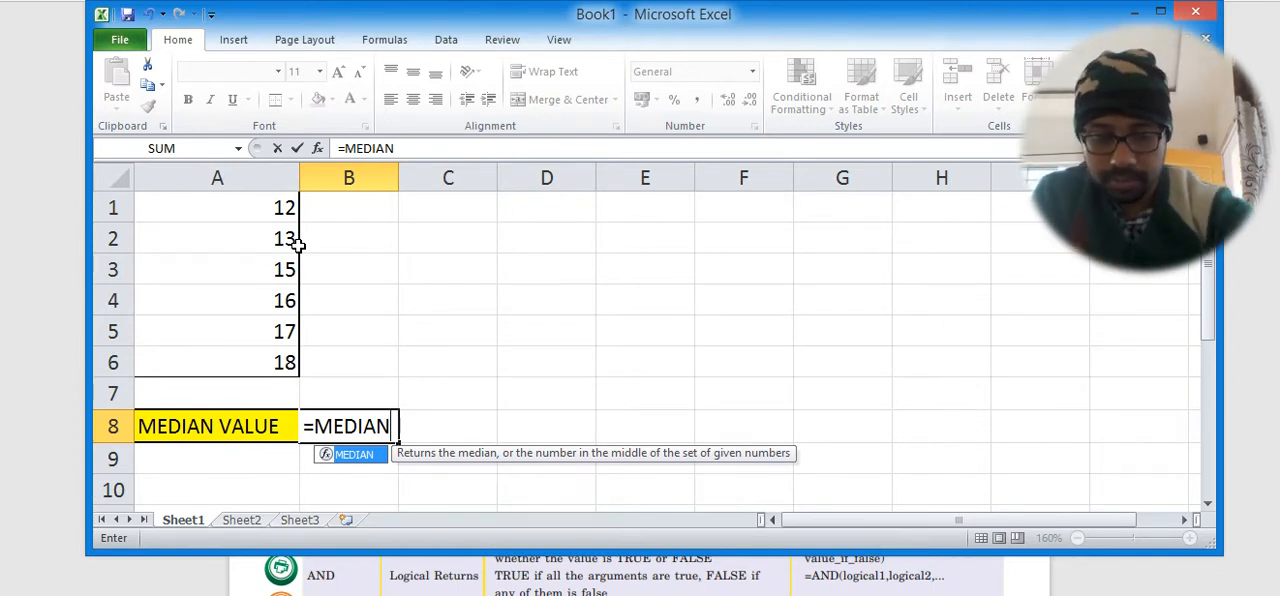
text(()
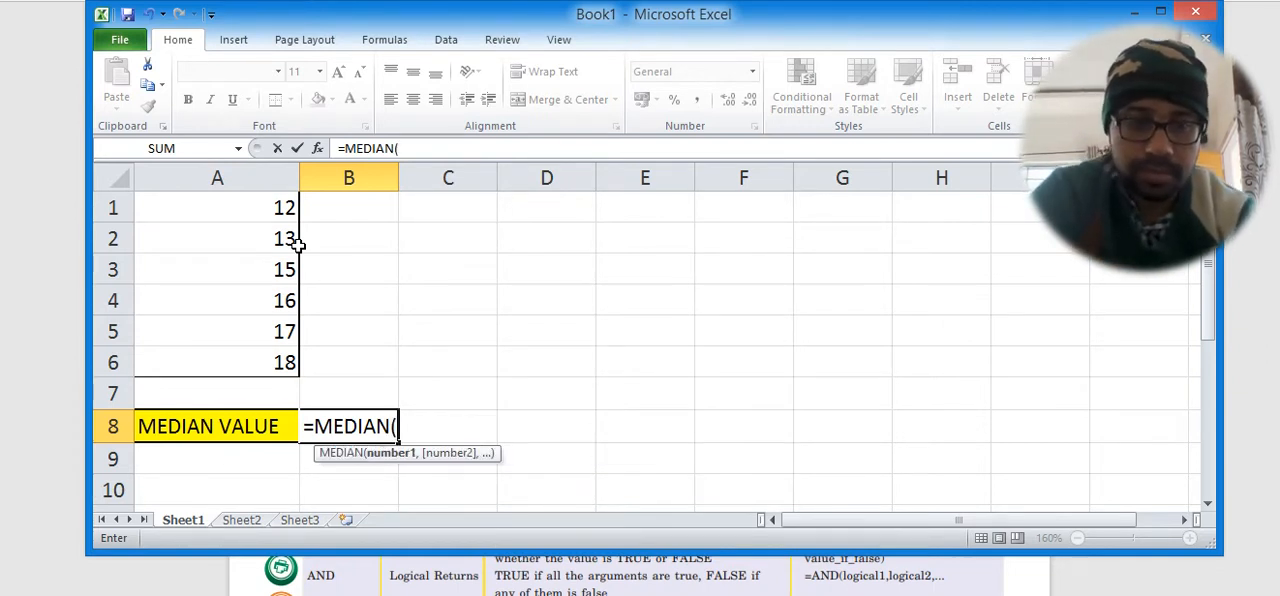
click(274, 207)
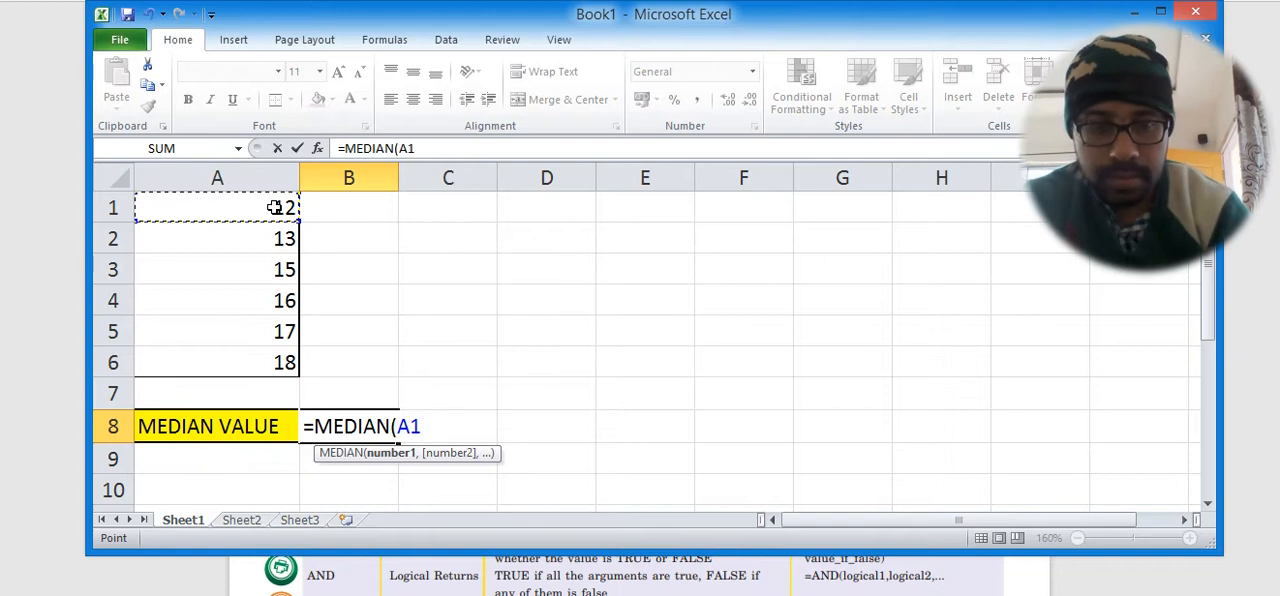
key(F8)
click(266, 366)
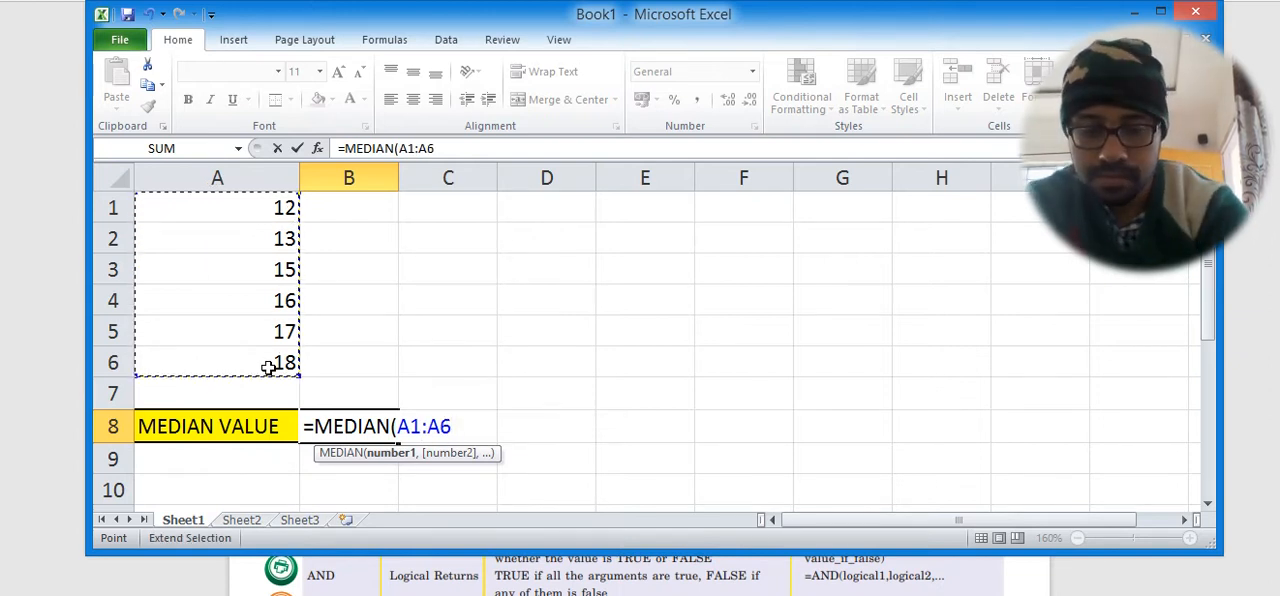
text())
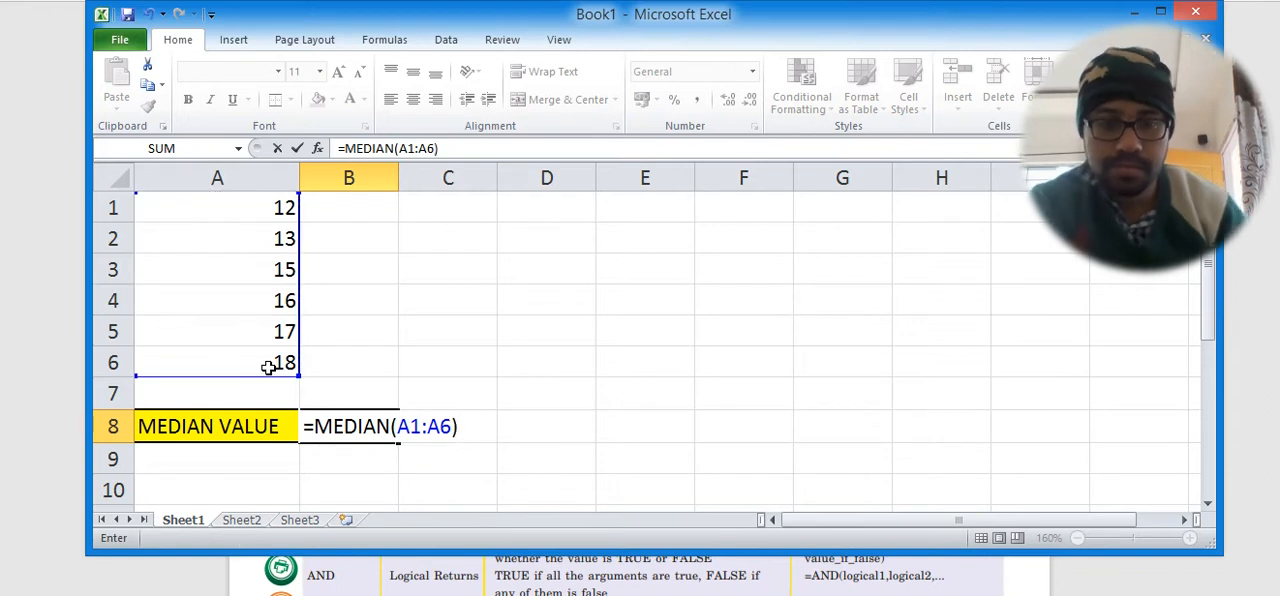
key(Return)
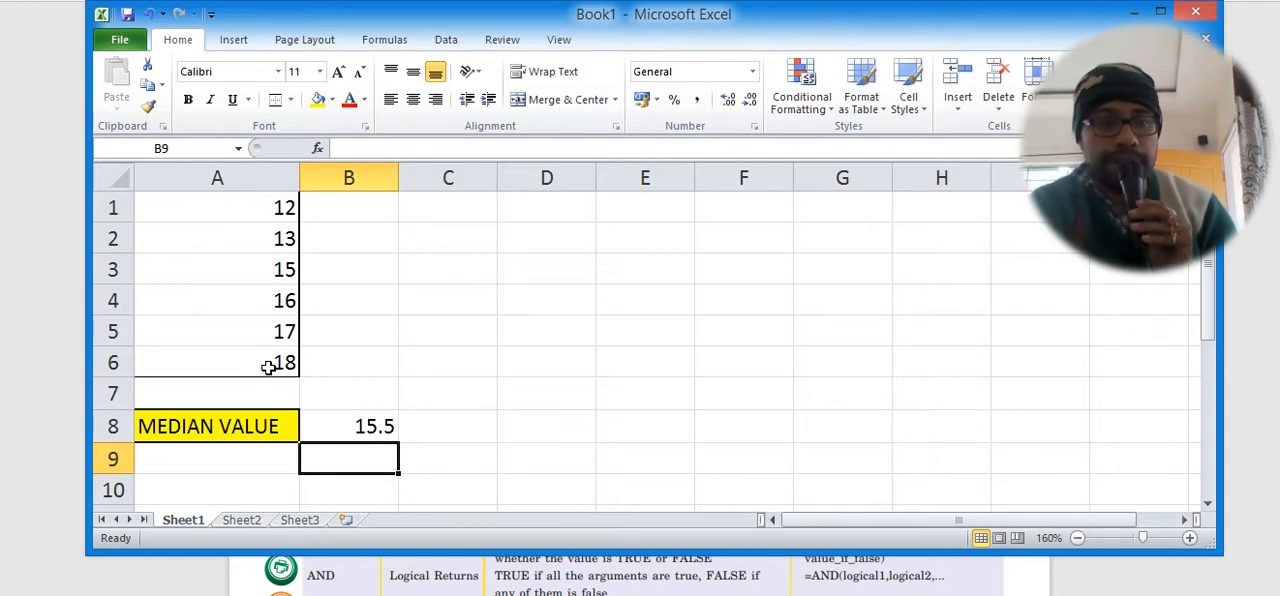
Inspect the MEDIAN formula and its referenced range in cell B8, leaving the formula as entered.
double_click(342, 426)
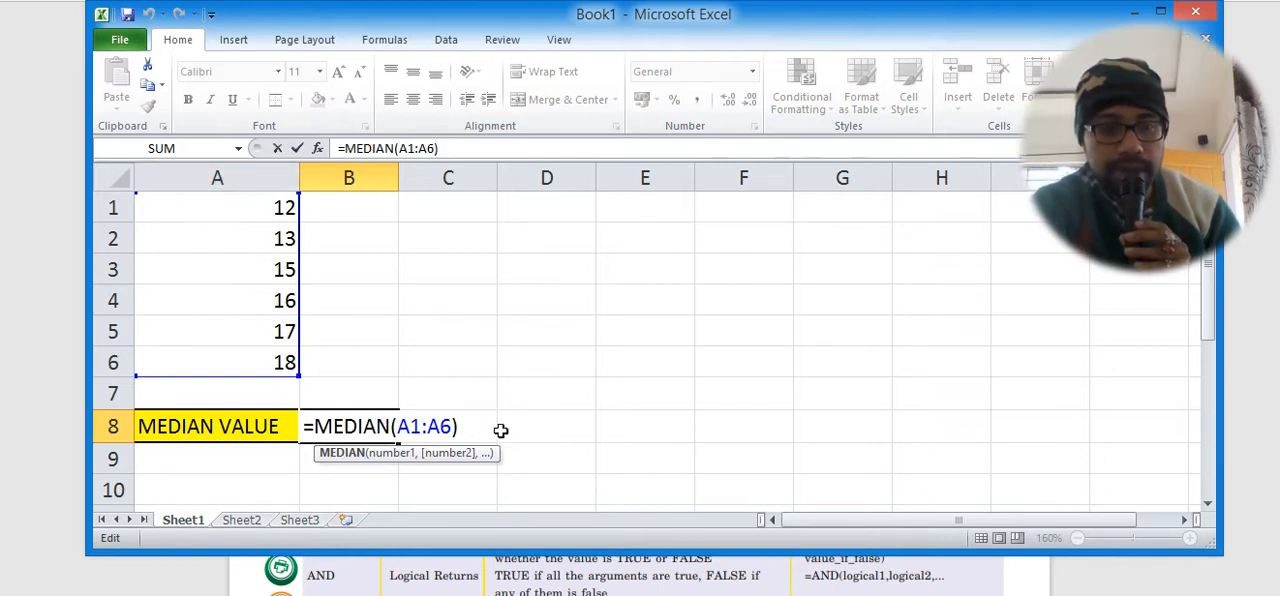
click(558, 425)
click(336, 427)
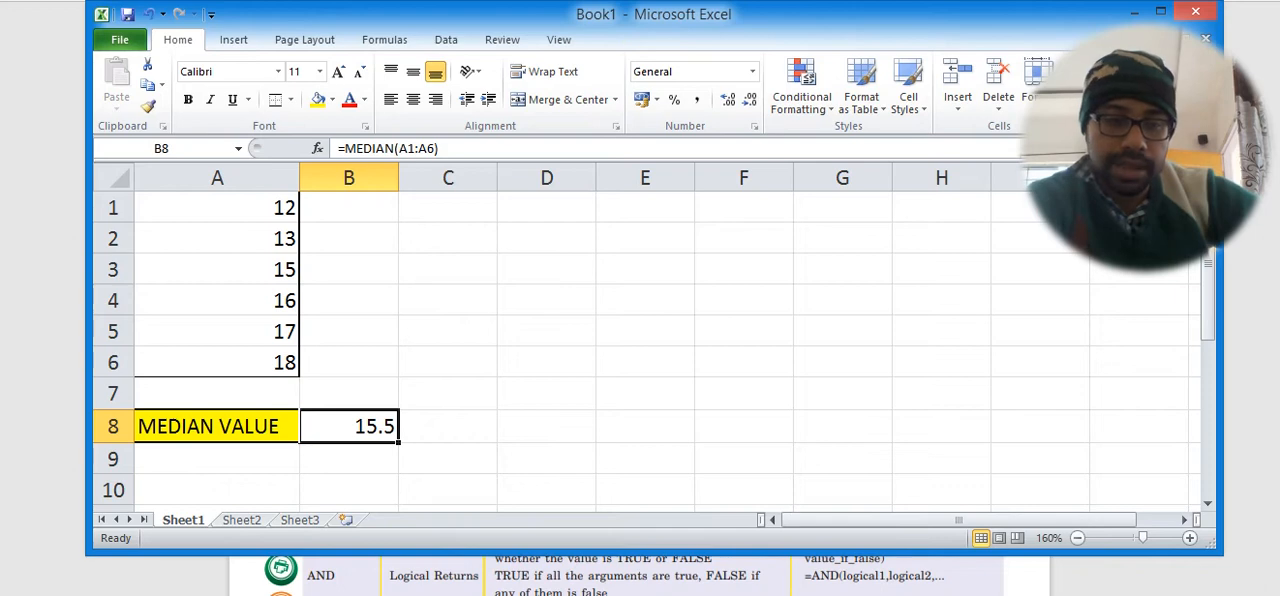
Switch to the textbook document and review its pages on types of functions, common functions and entering a function.
click(322, 595)
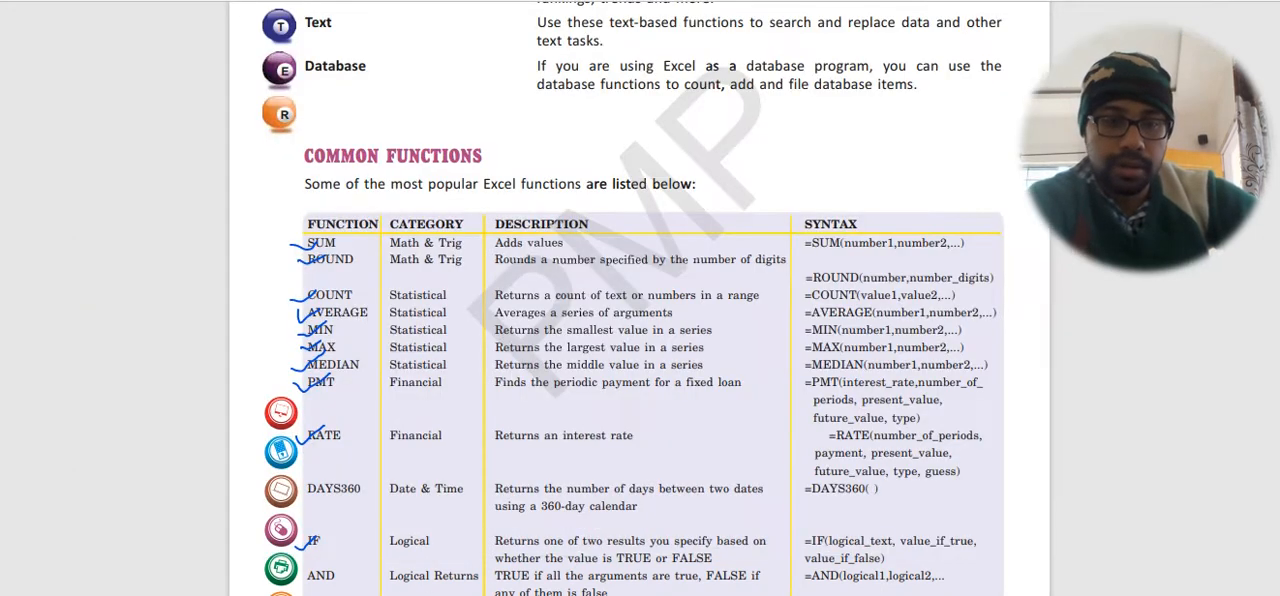
scroll(400, 369, down, 8)
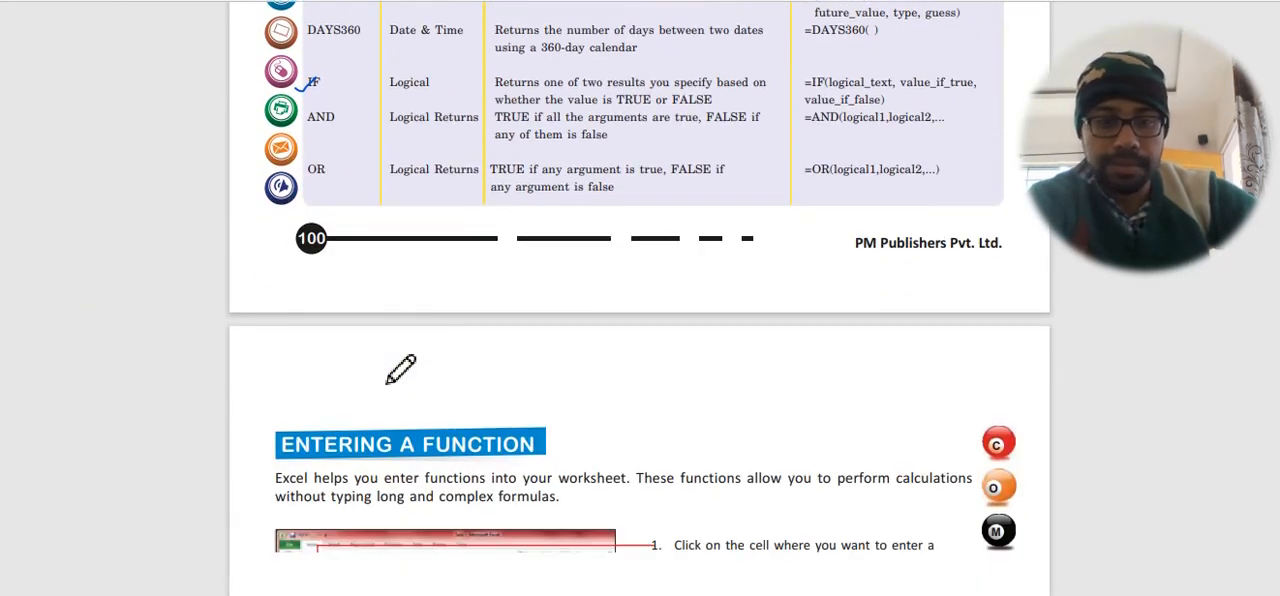
scroll(400, 369, down, 12)
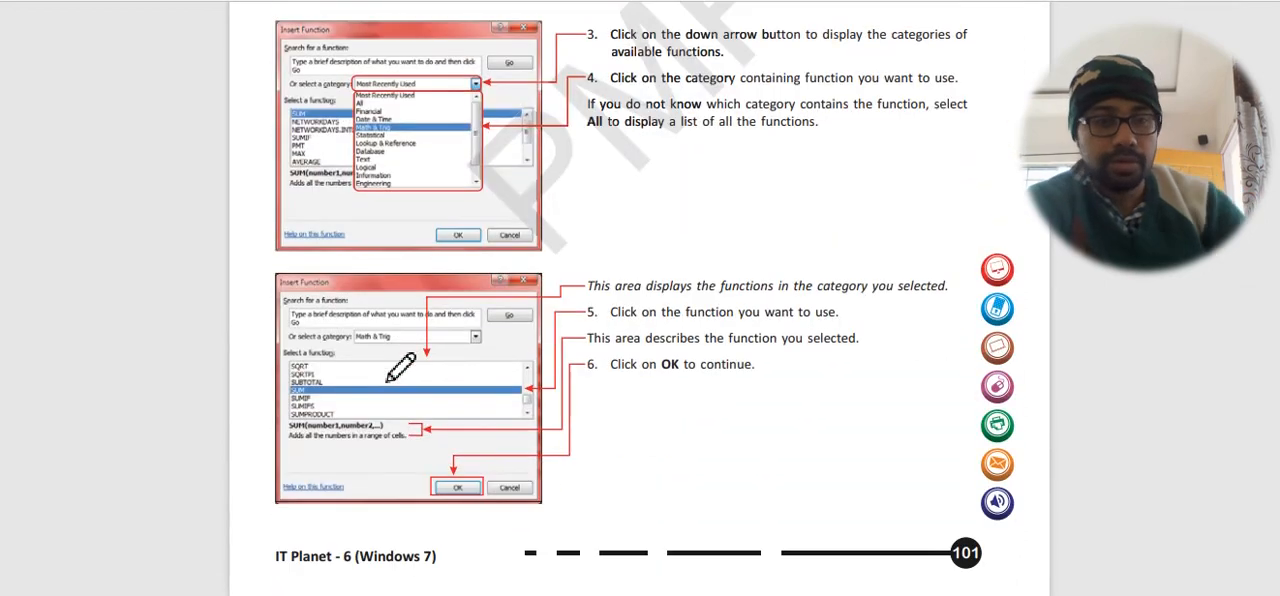
scroll(400, 368, up, 12)
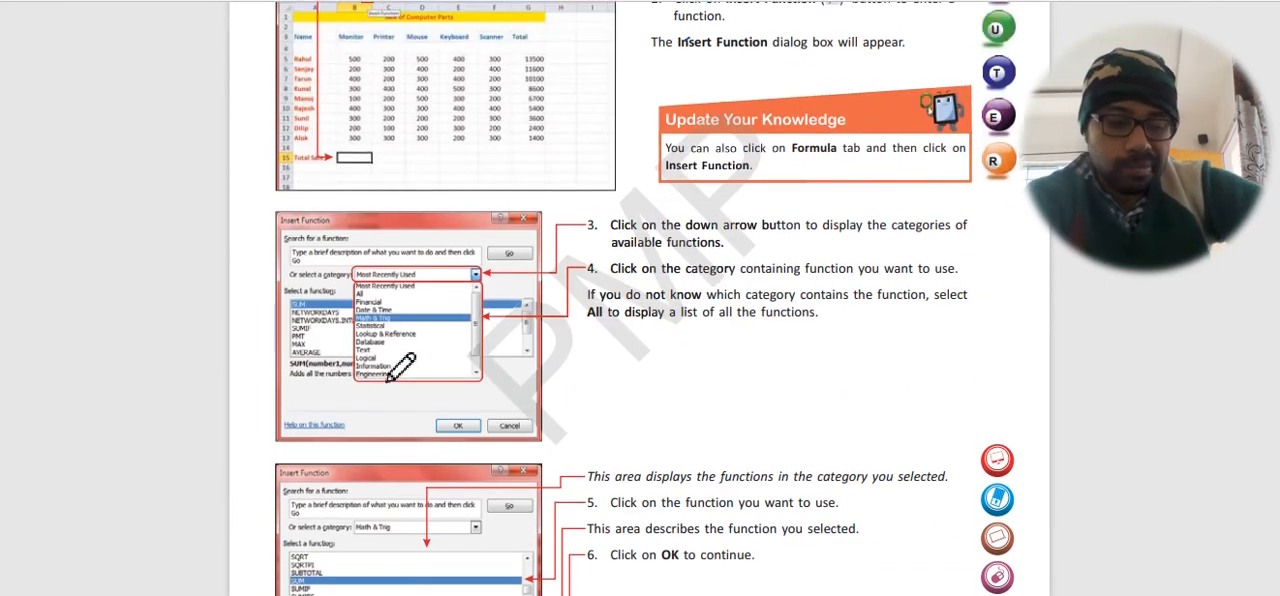
scroll(400, 369, up, 8)
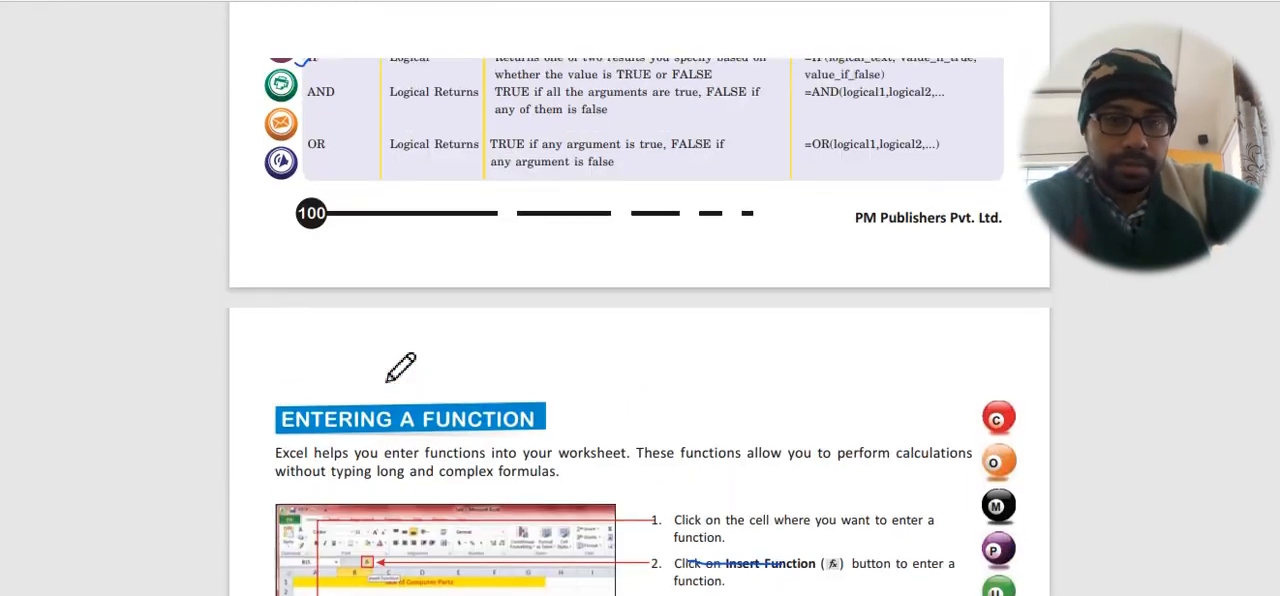
scroll(400, 369, up, 3)
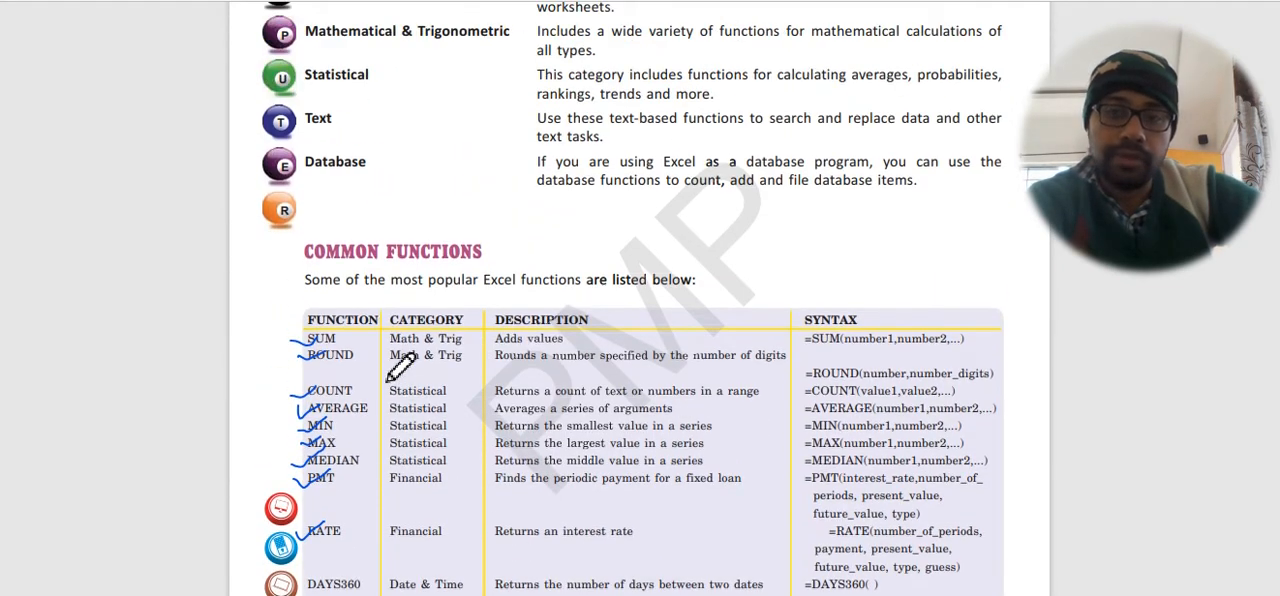
scroll(400, 368, up, 2)
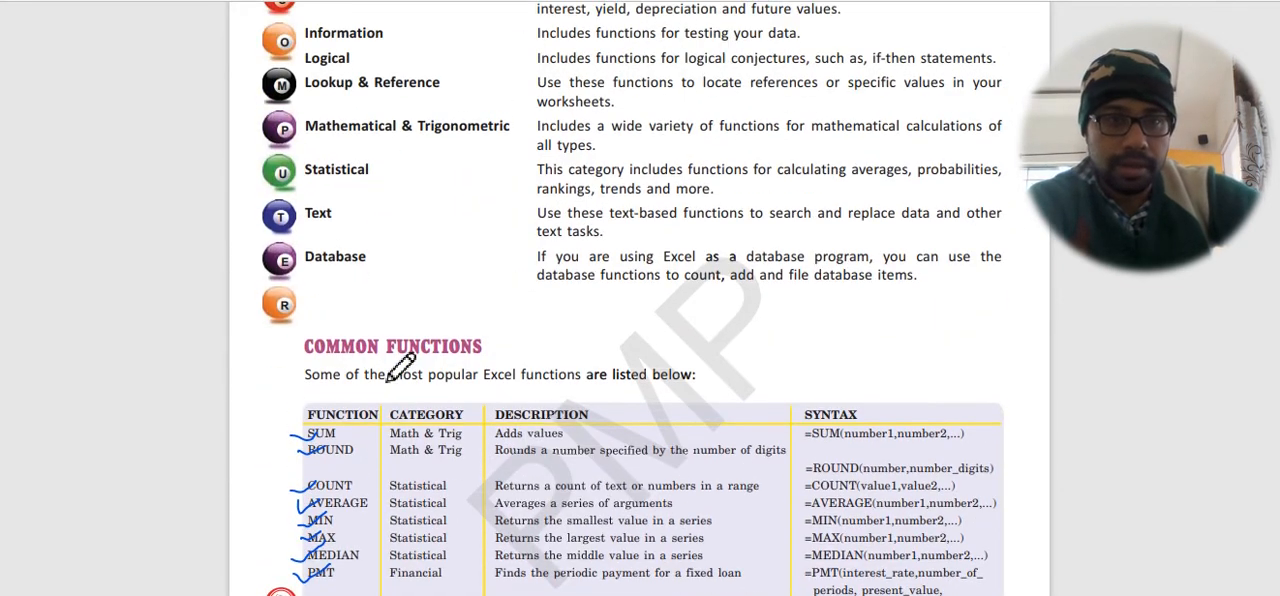
scroll(400, 369, up, 3)
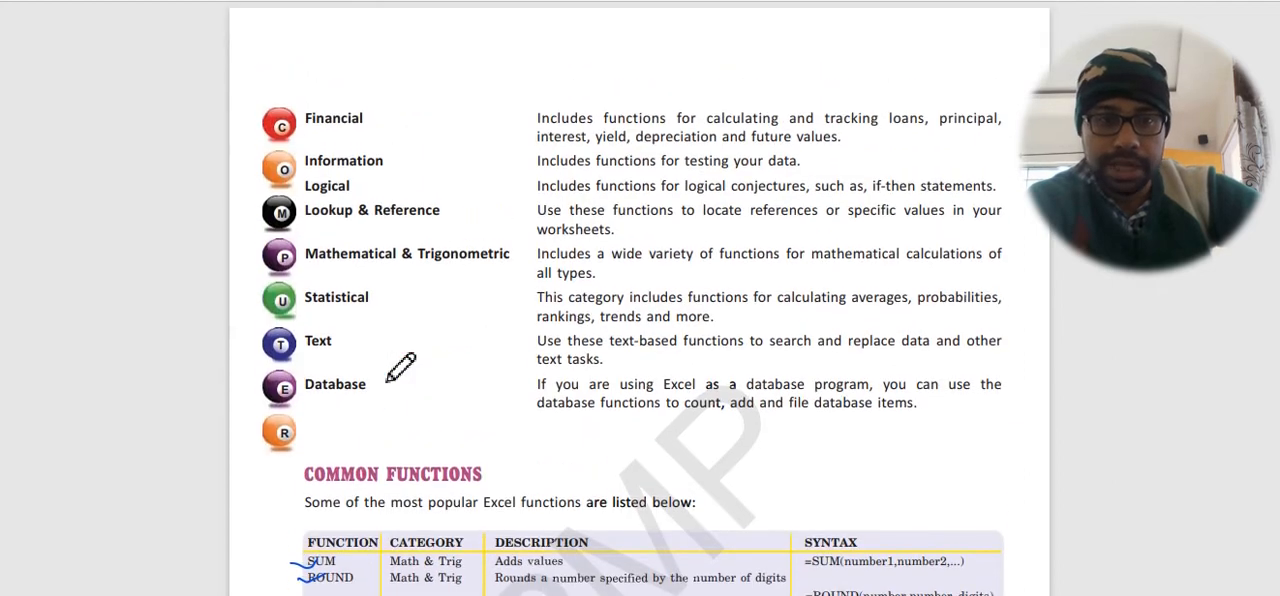
scroll(400, 368, down, 7)
scroll(400, 369, up, 14)
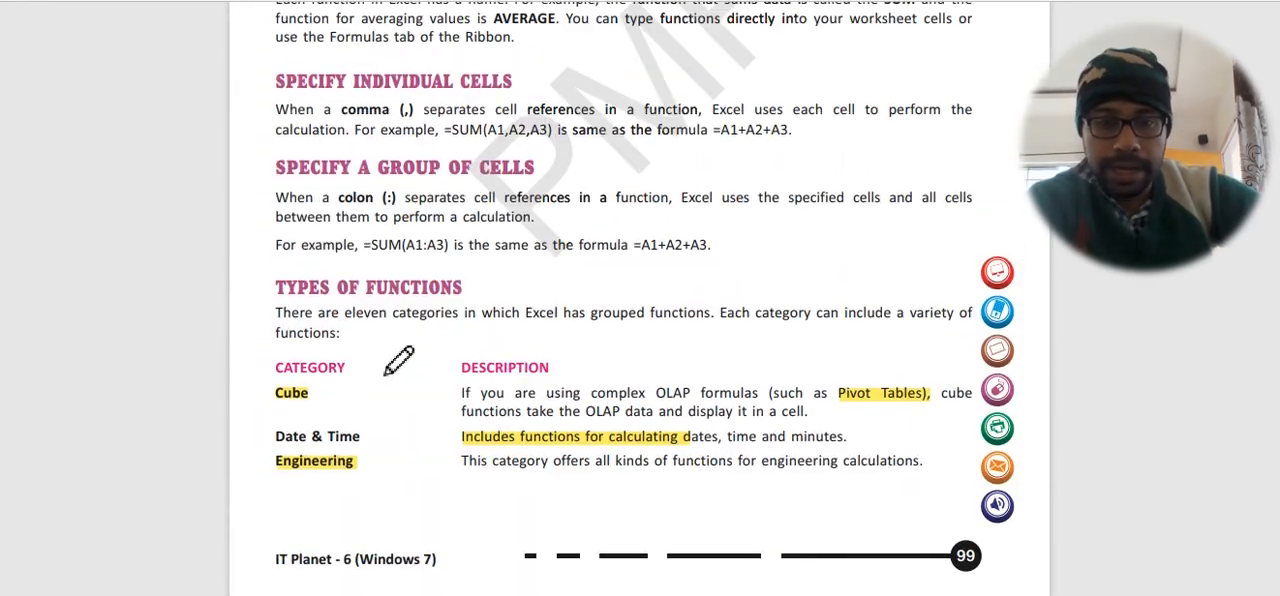
scroll(398, 360, down, 20)
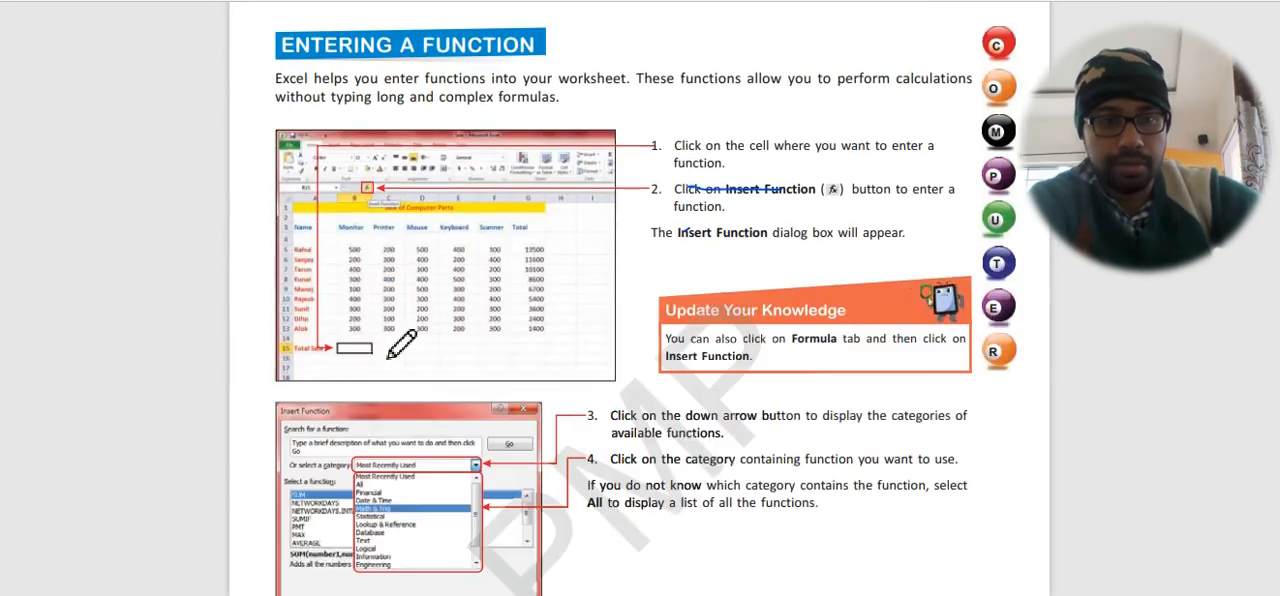
scroll(400, 343, down, 7)
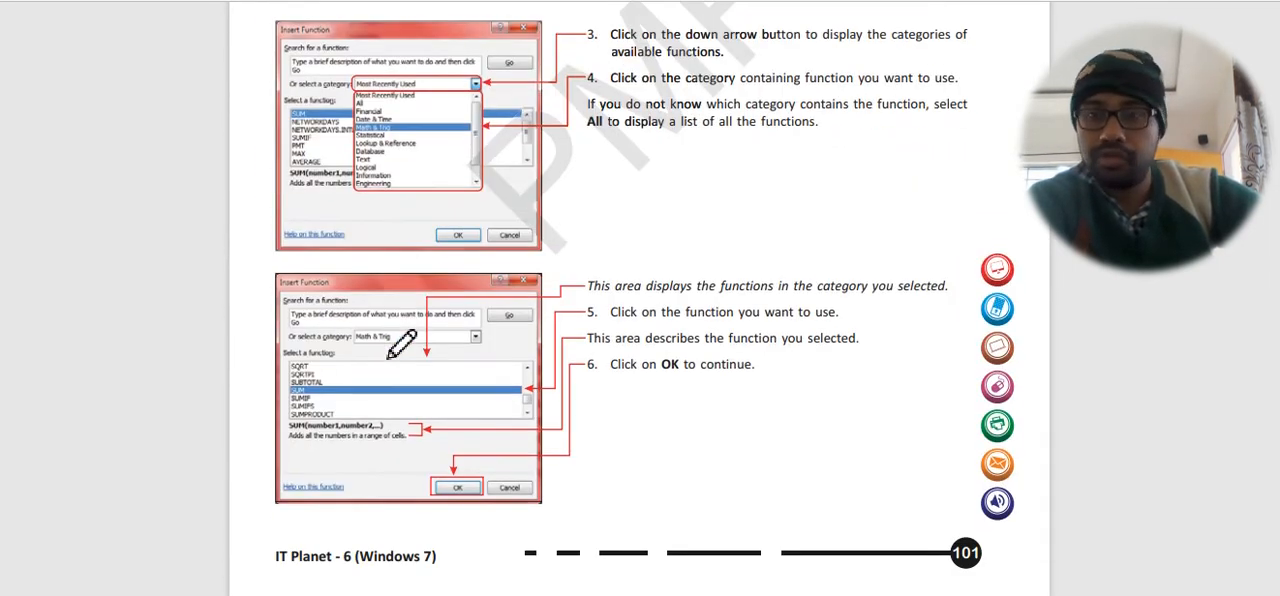
scroll(401, 343, up, 20)
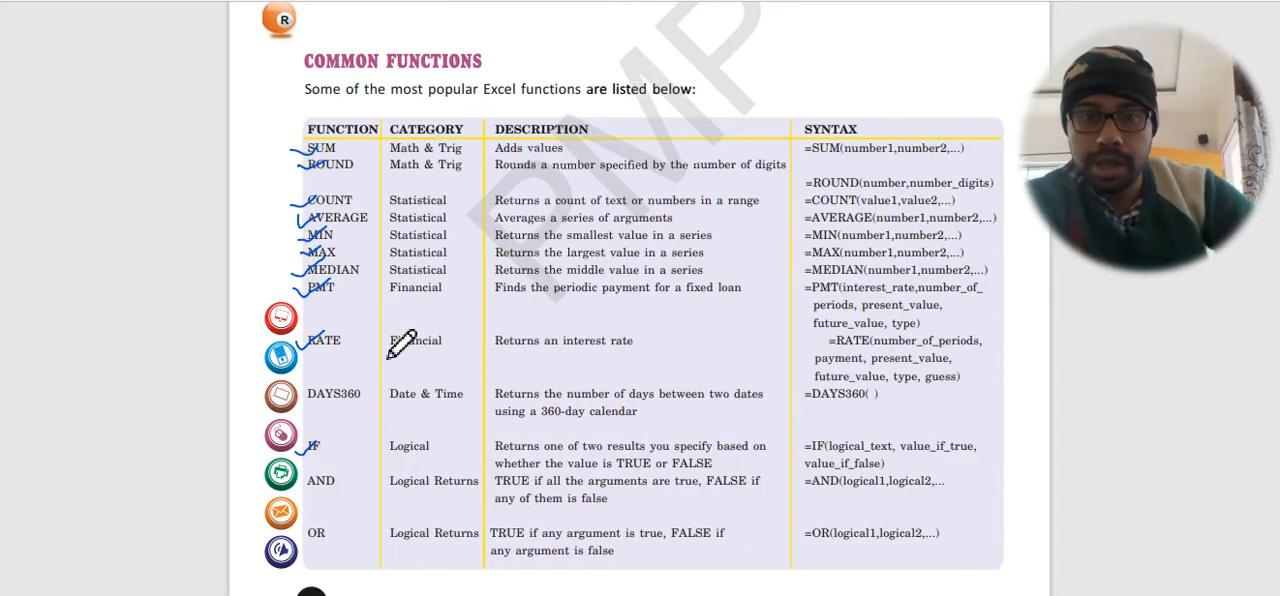
scroll(401, 343, up, 9)
scroll(412, 355, up, 12)
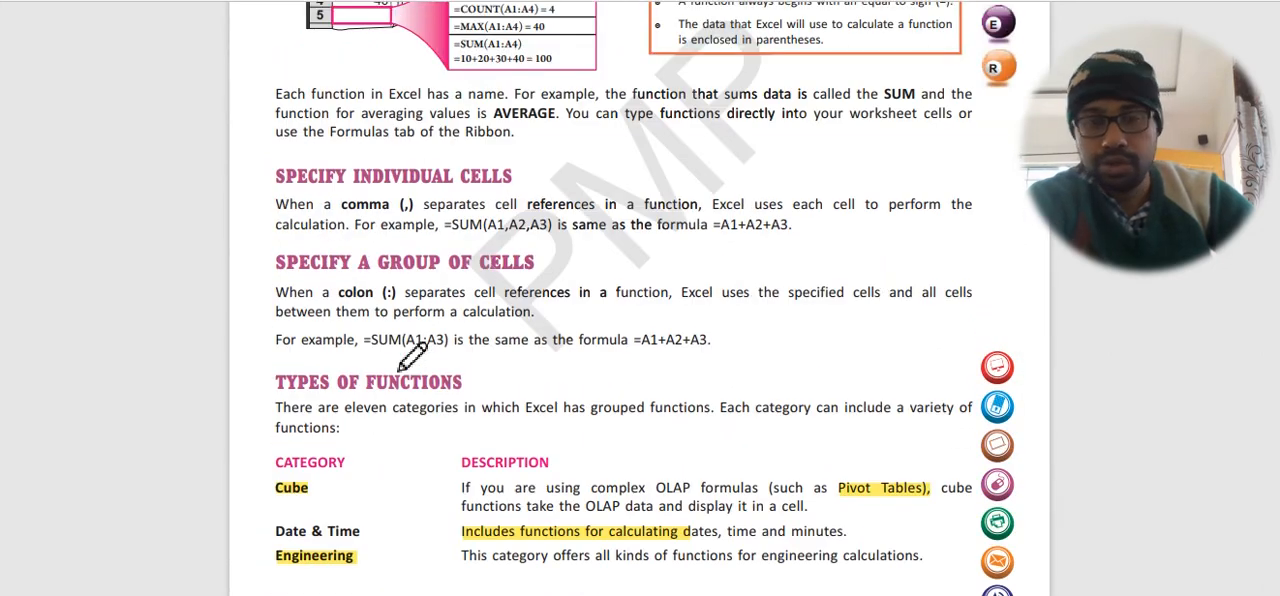
scroll(405, 360, up, 4)
scroll(420, 505, down, 4)
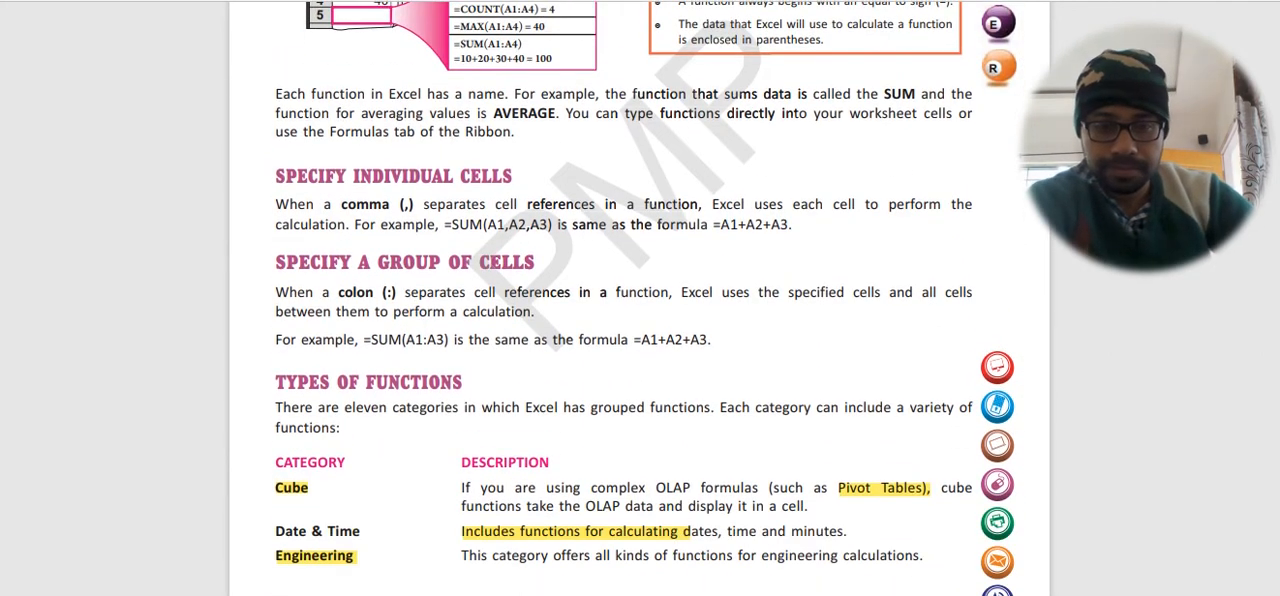
Switch to the blank Notepad document and write the first question: "1. What are the different types of Function?".
click(622, 594)
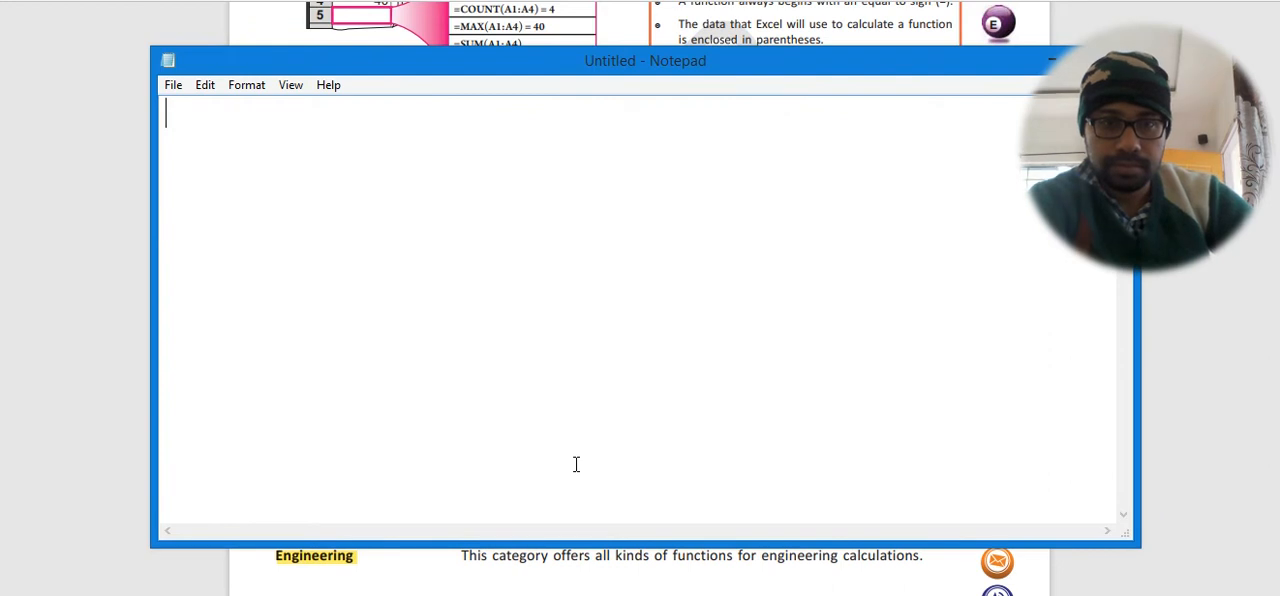
text(1. wHAT)
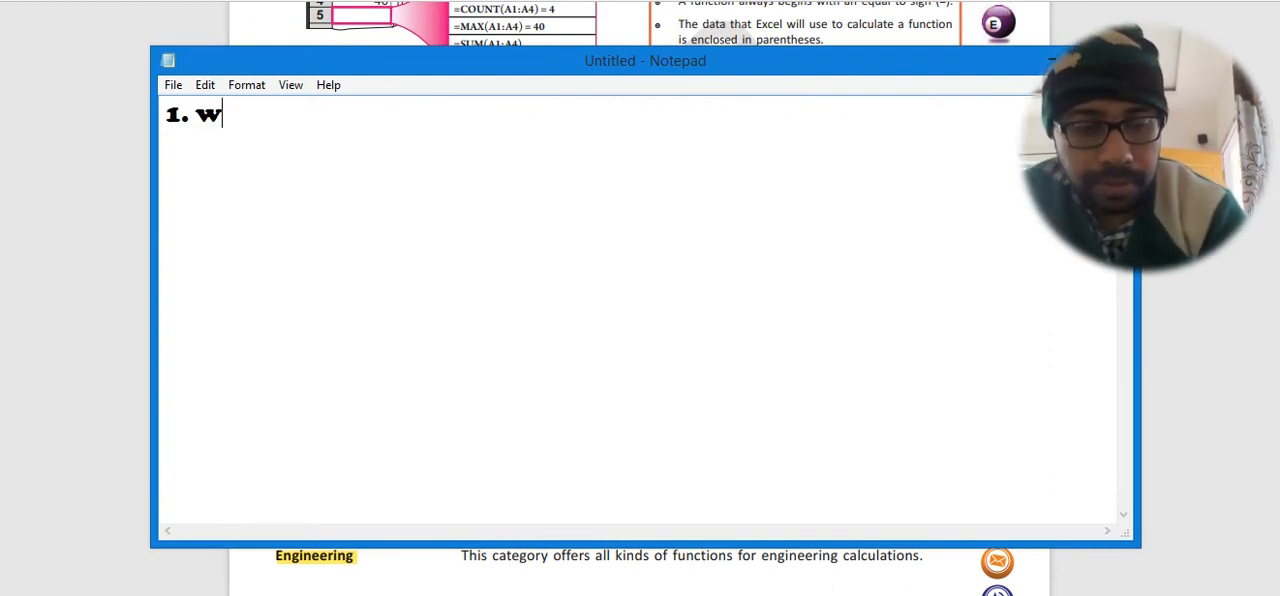
key(BackSpace)
key(BackSpace)
key(BackSpace)
key(BackSpace)
key(BackSpace)
text(W)
key(BackSpace)
text(Wha)
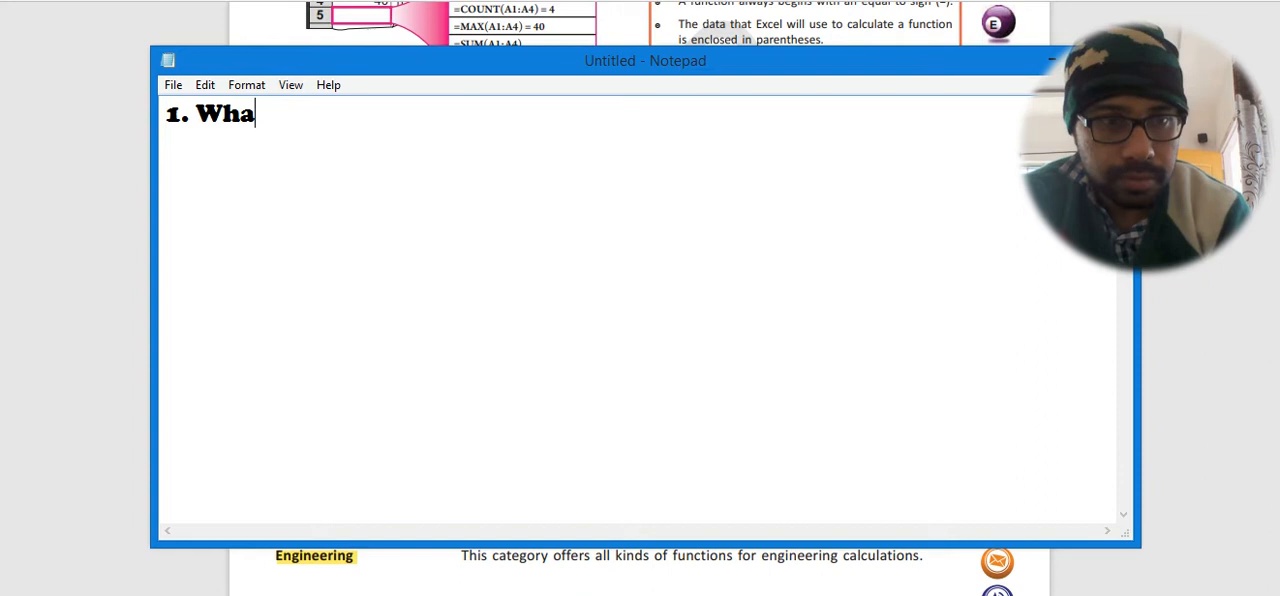
text(t are th)
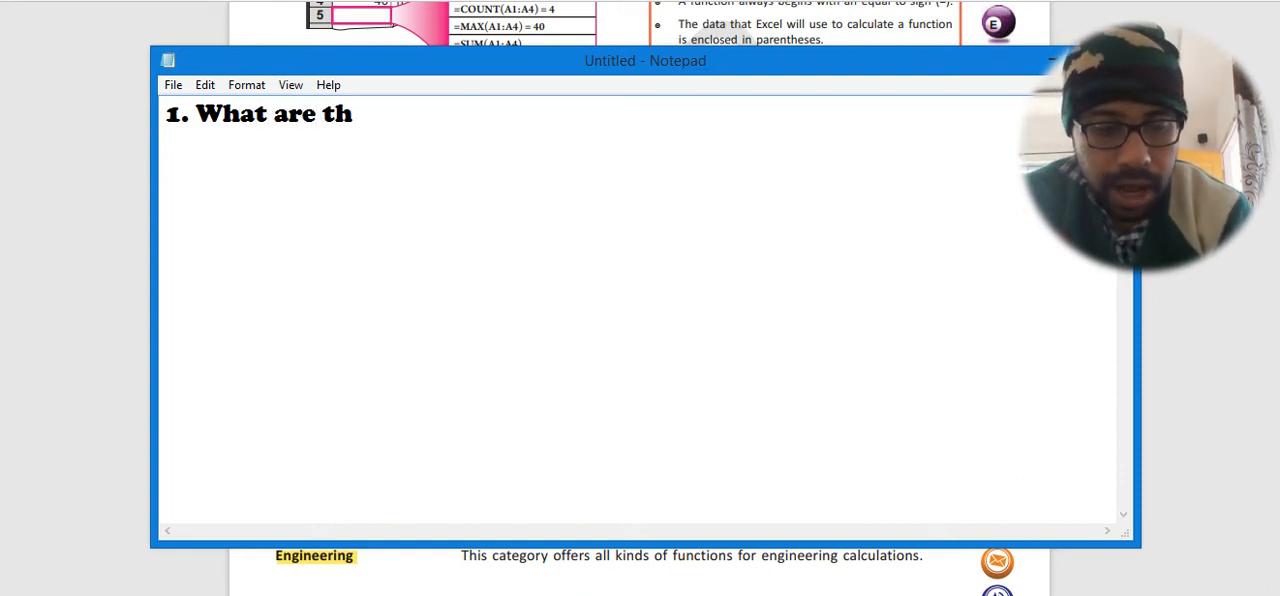
text(e differen)
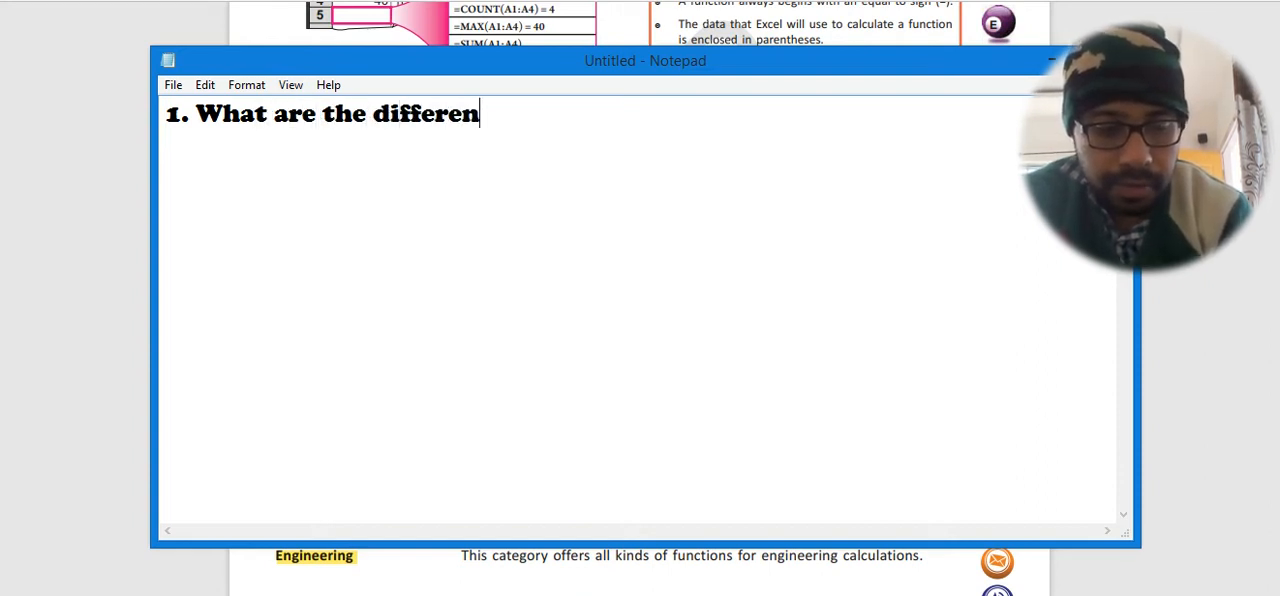
text(t types o)
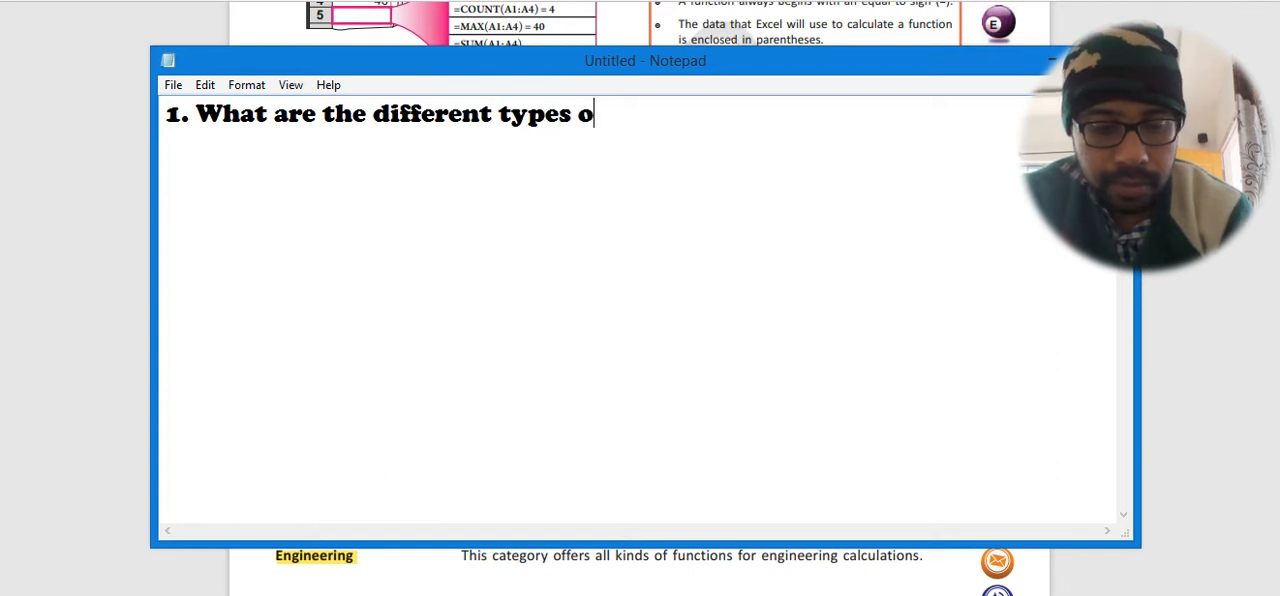
text(f Fun)
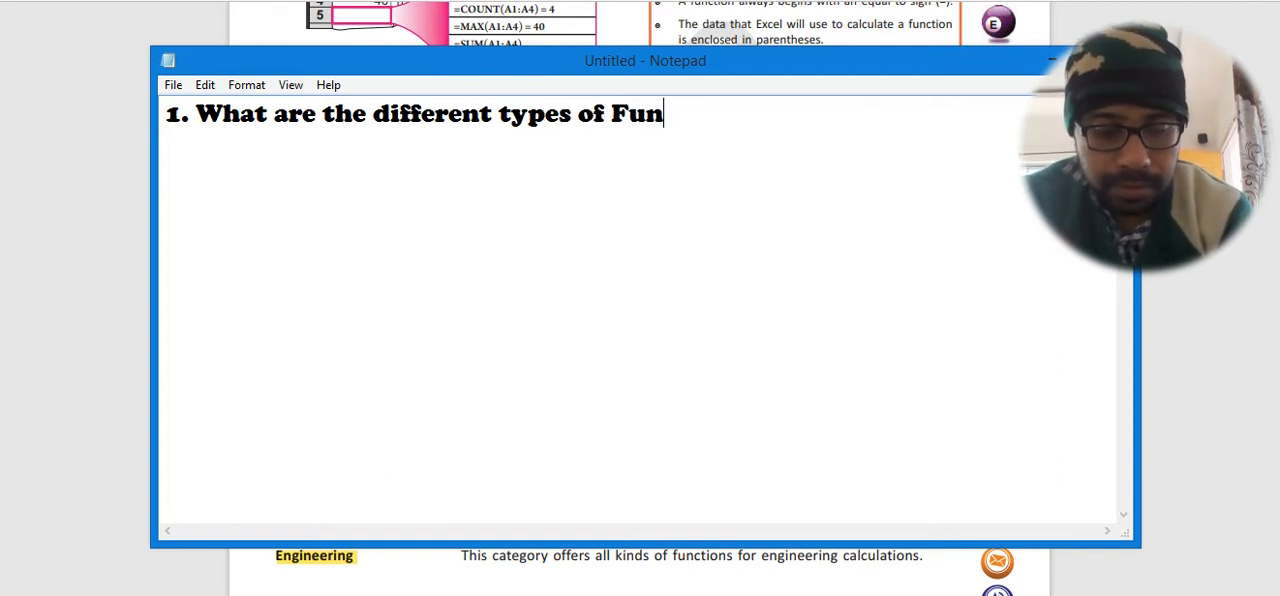
text(ction)
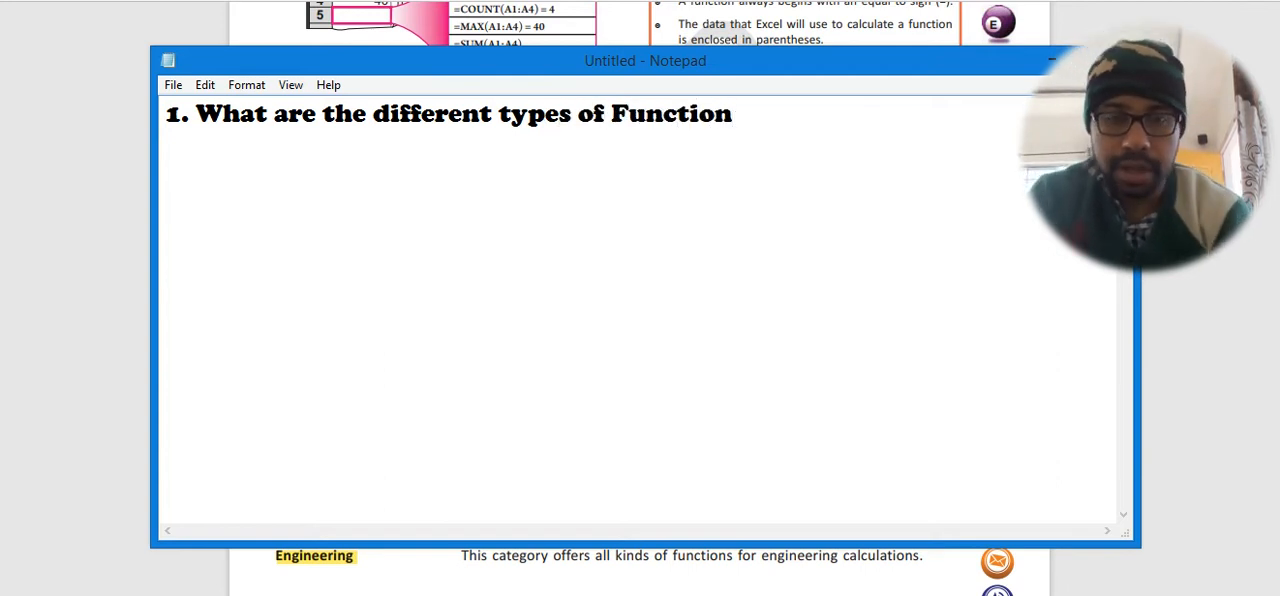
text(/)
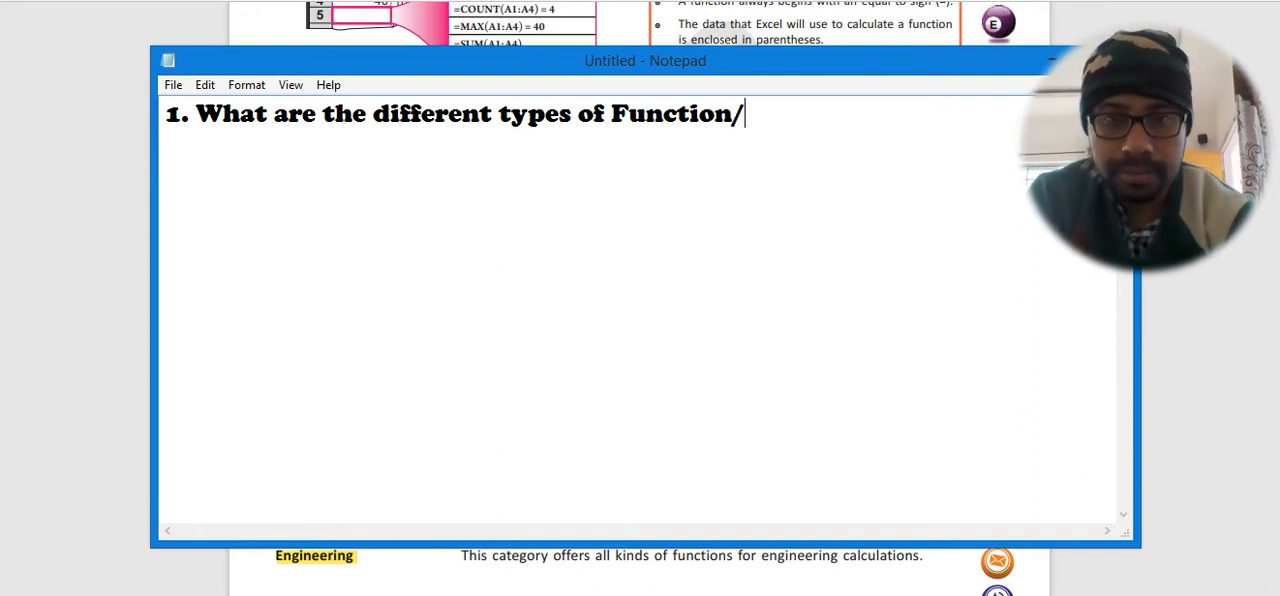
key(BackSpace)
text(?)
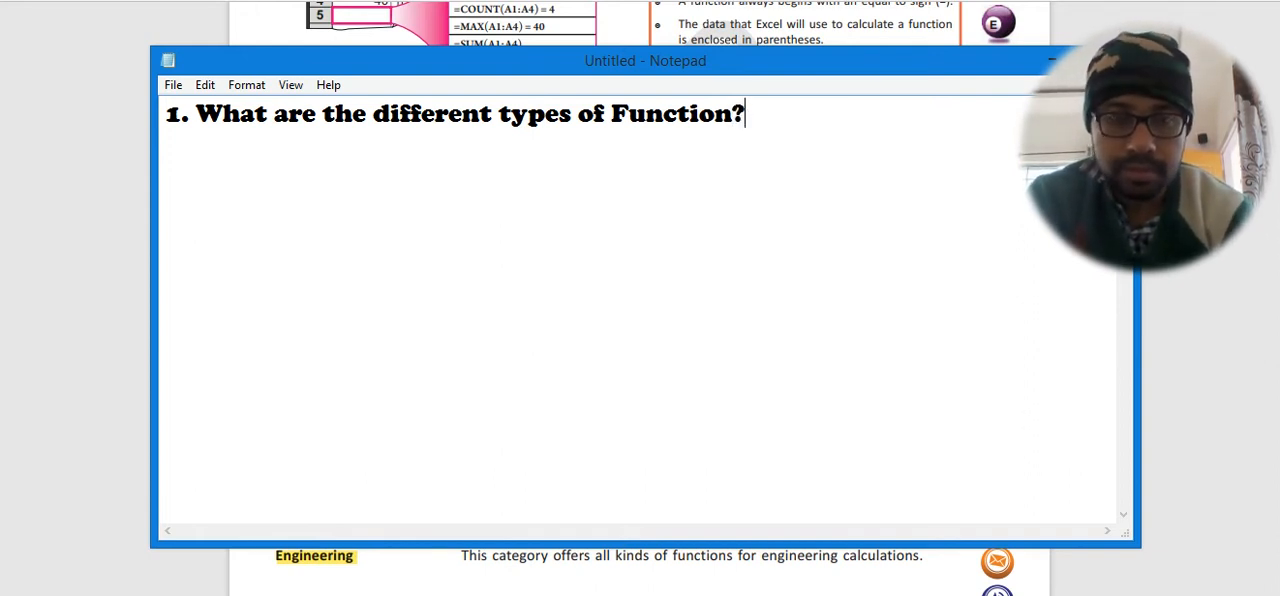
Start a second question line numbered "2." below the first question.
key(Return)
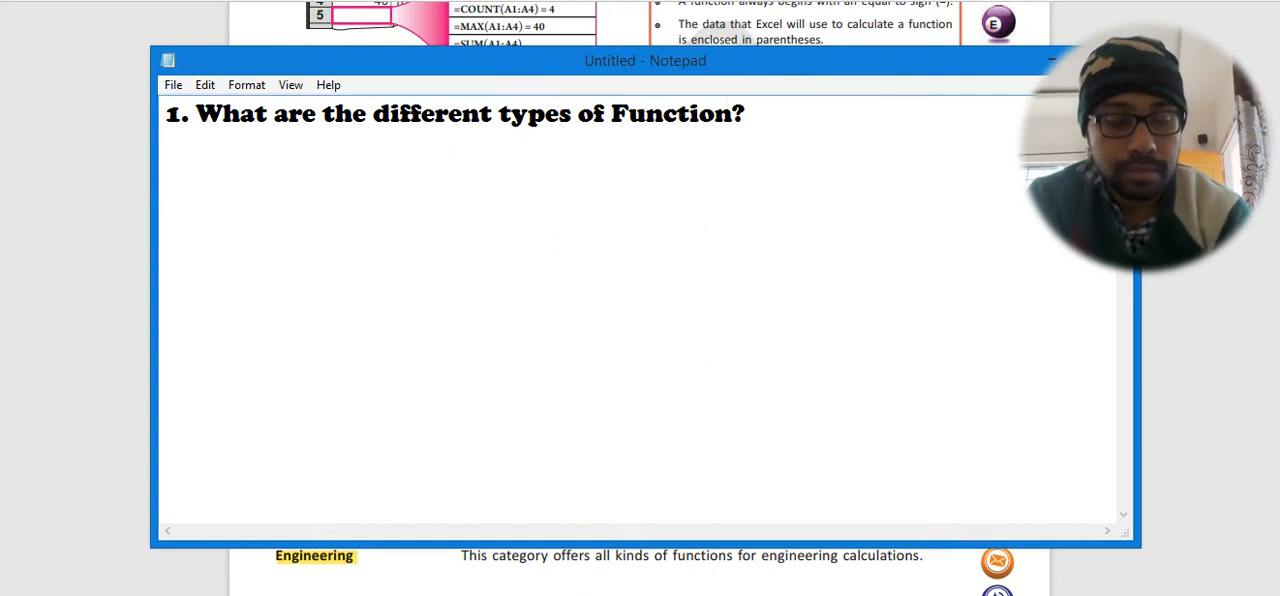
text(2.)
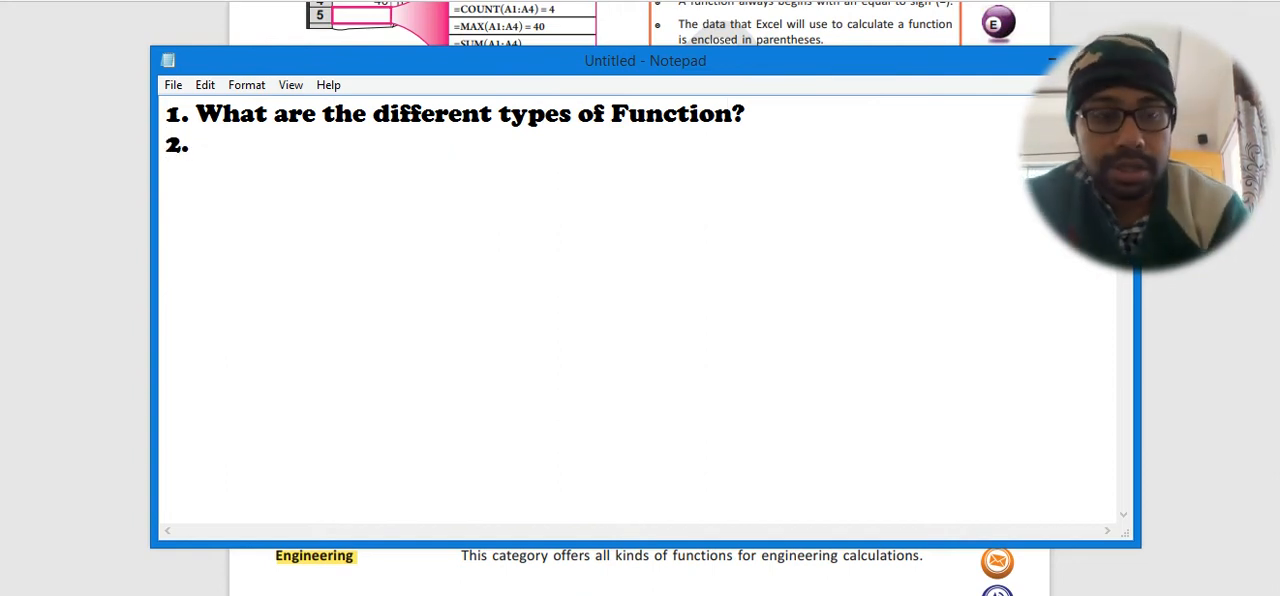